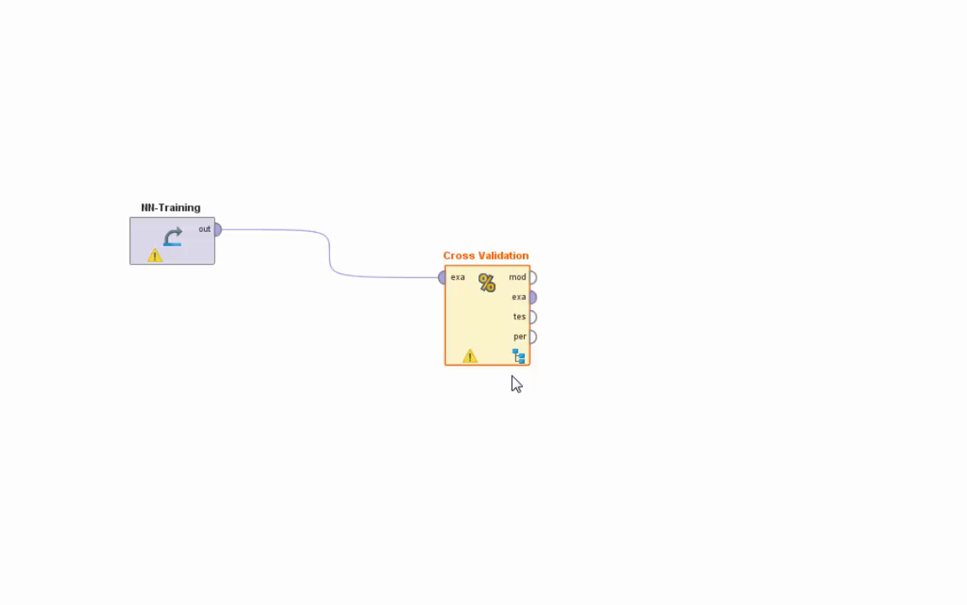
Step: Inside Cross Validation, add a Neural Net to the Training subprocess and connect its training input and model output
click(520, 364)
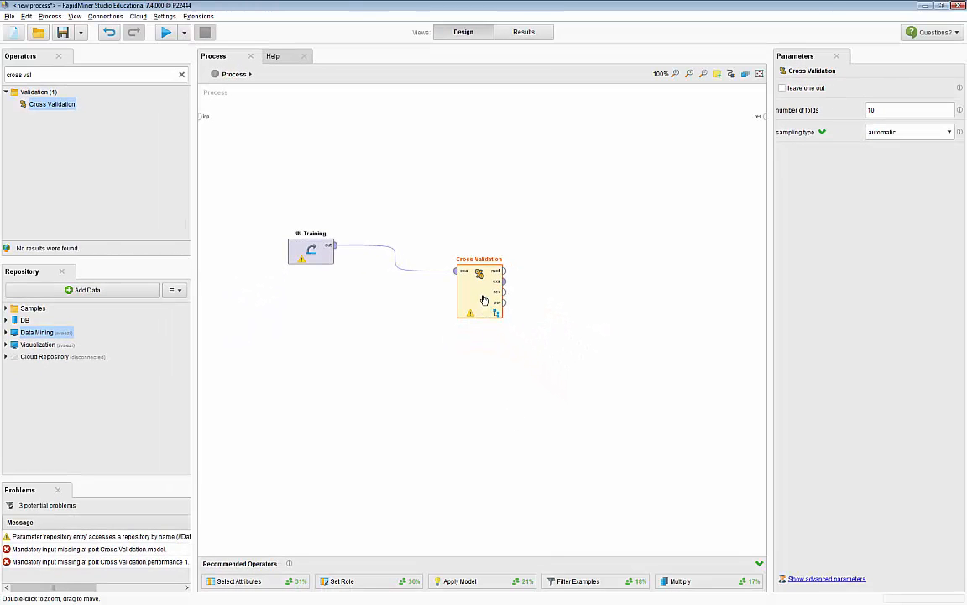
double_click(479, 300)
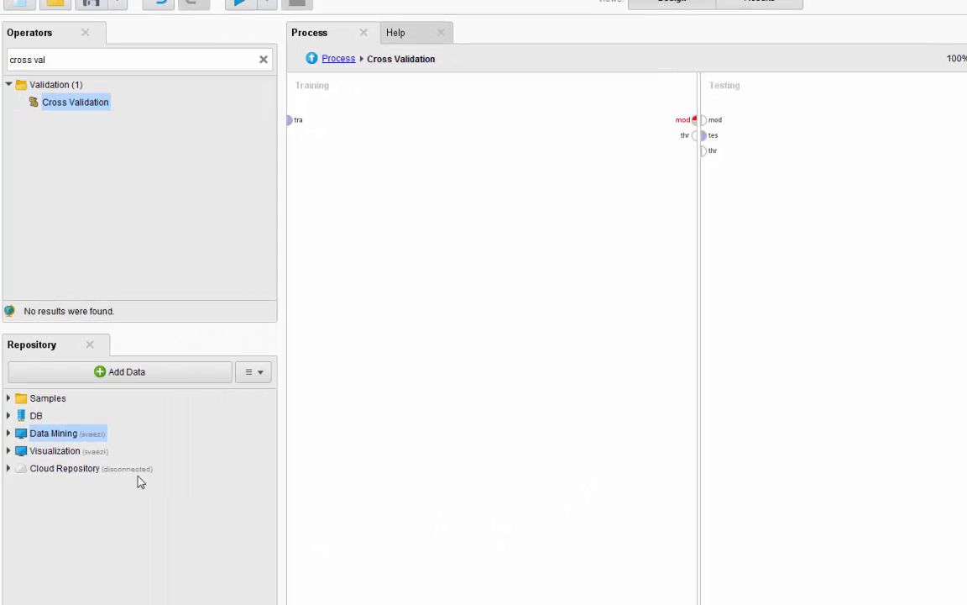
click(262, 59)
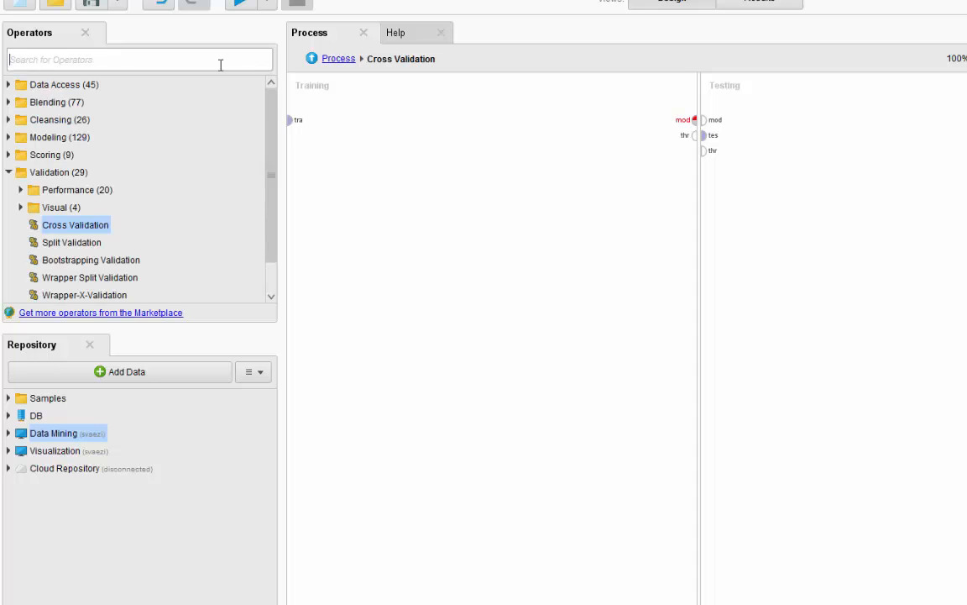
text(neur)
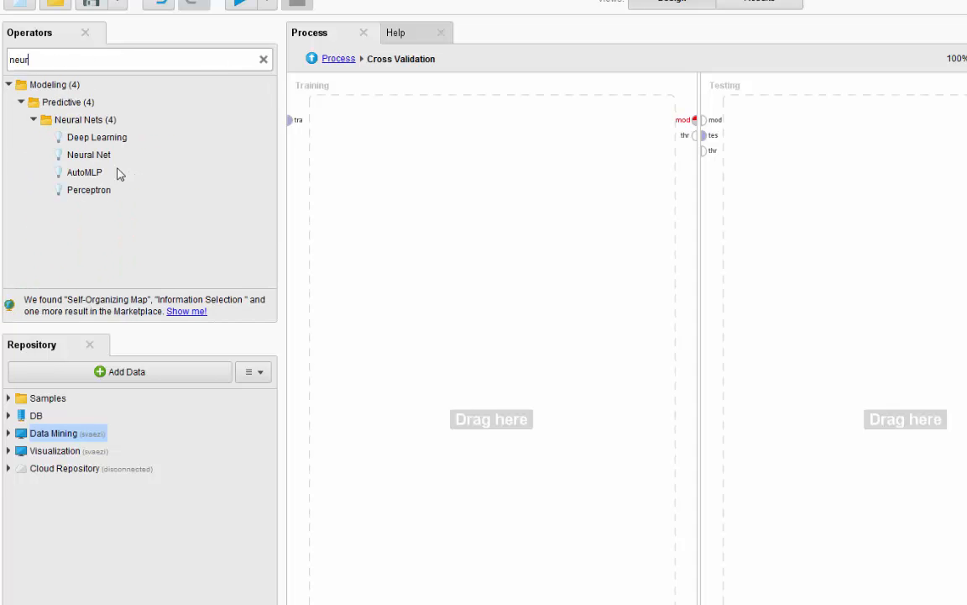
drag(87, 154, 450, 158)
drag(289, 126, 416, 157)
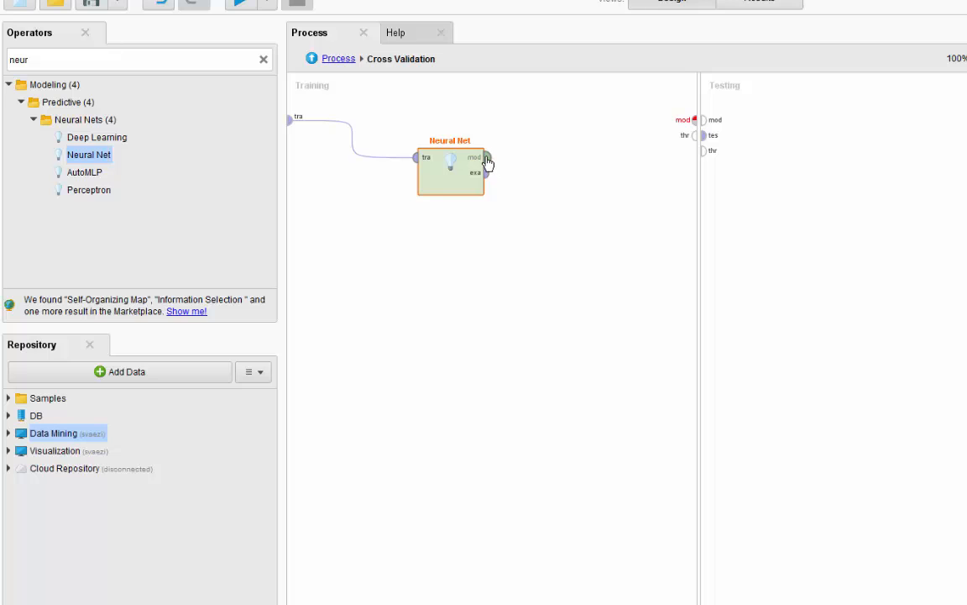
drag(487, 159, 697, 120)
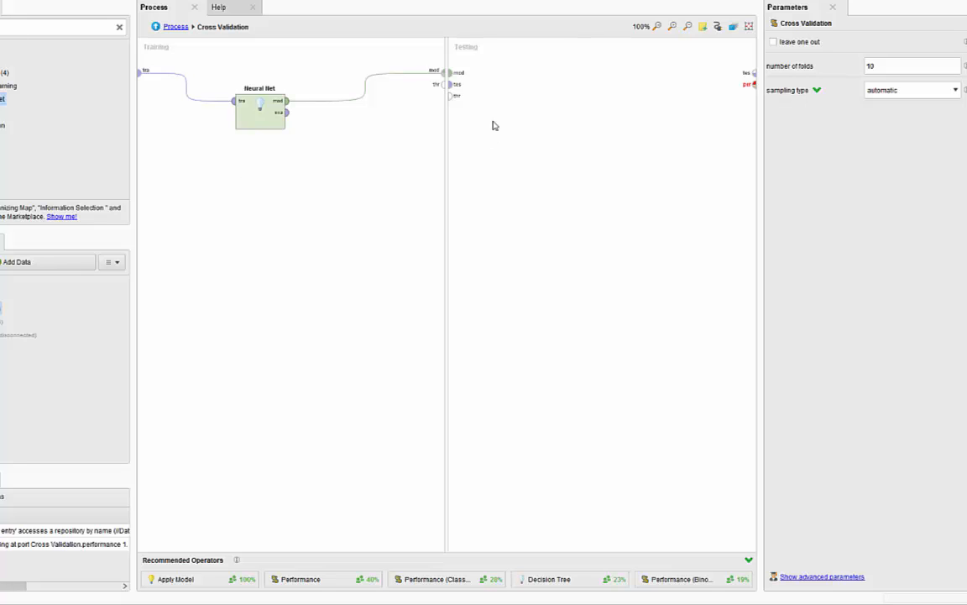
Step: Add Apply Model to the Testing subprocess and connect its model and unlabelled inputs to the mod and tes ports
drag(185, 579, 544, 126)
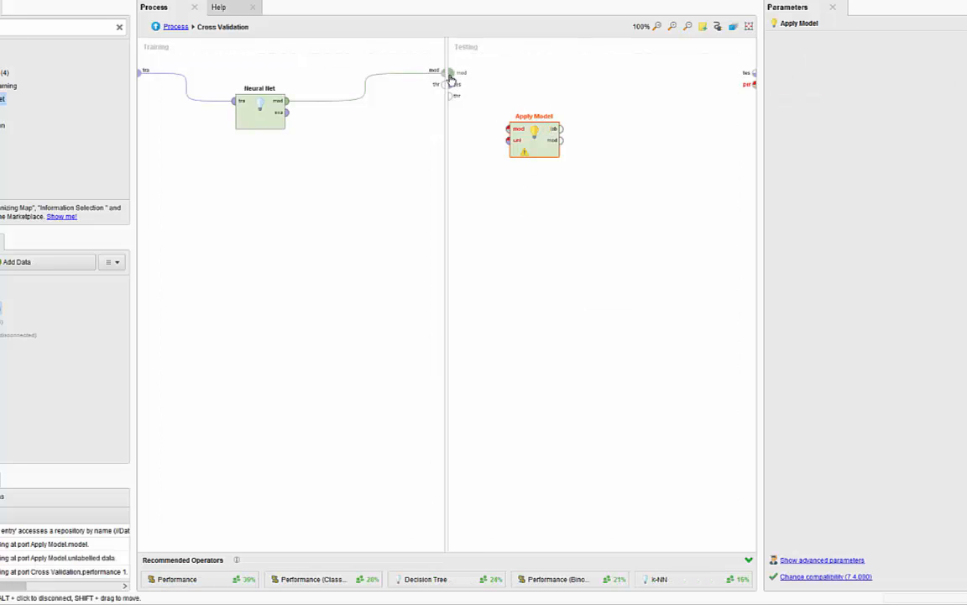
drag(452, 75, 555, 97)
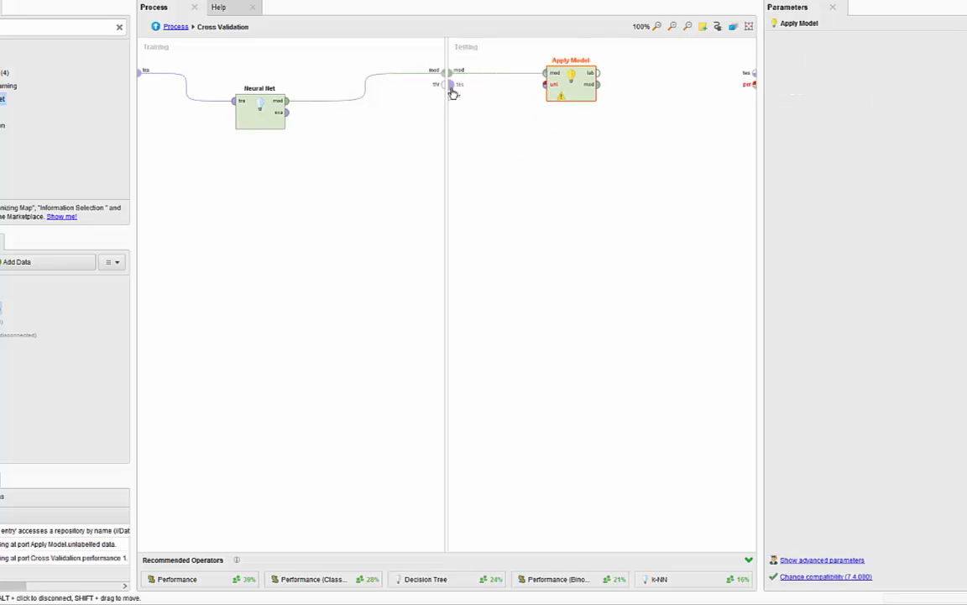
drag(453, 84, 547, 85)
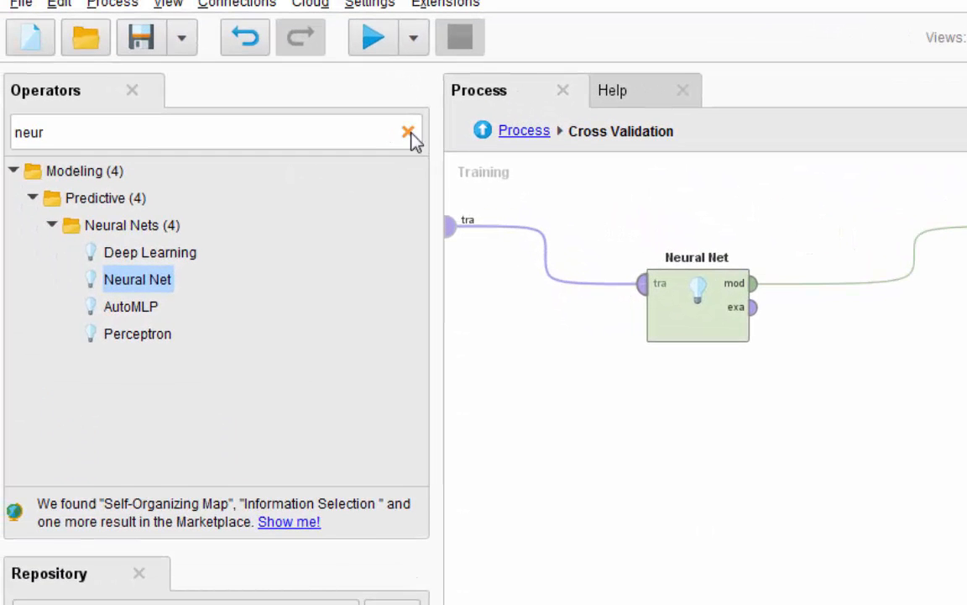
Step: Add Performance (Classification) after Apply Model, feed it the labelled data and connect its performance output to the Testing per port
click(119, 27)
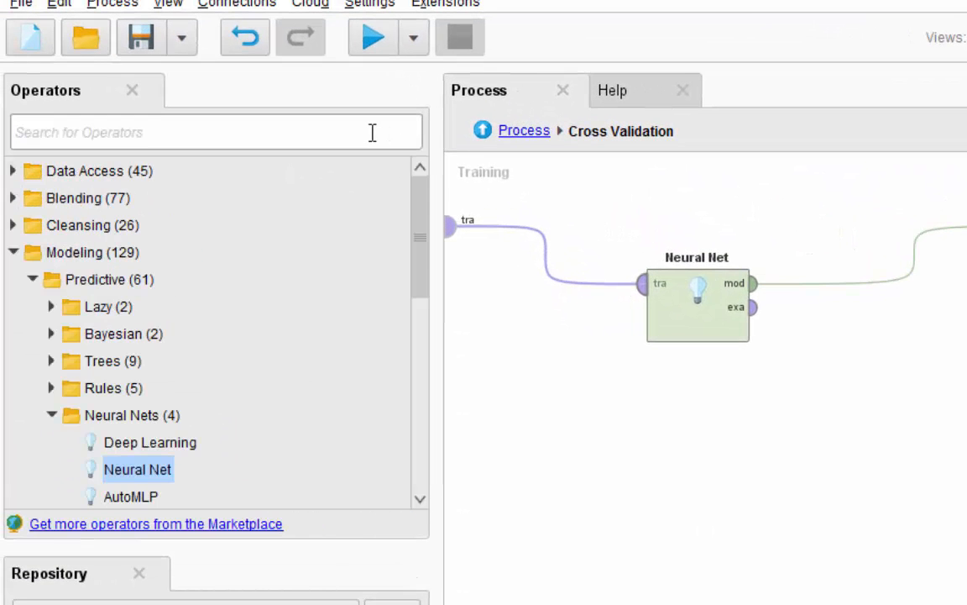
text(perfor)
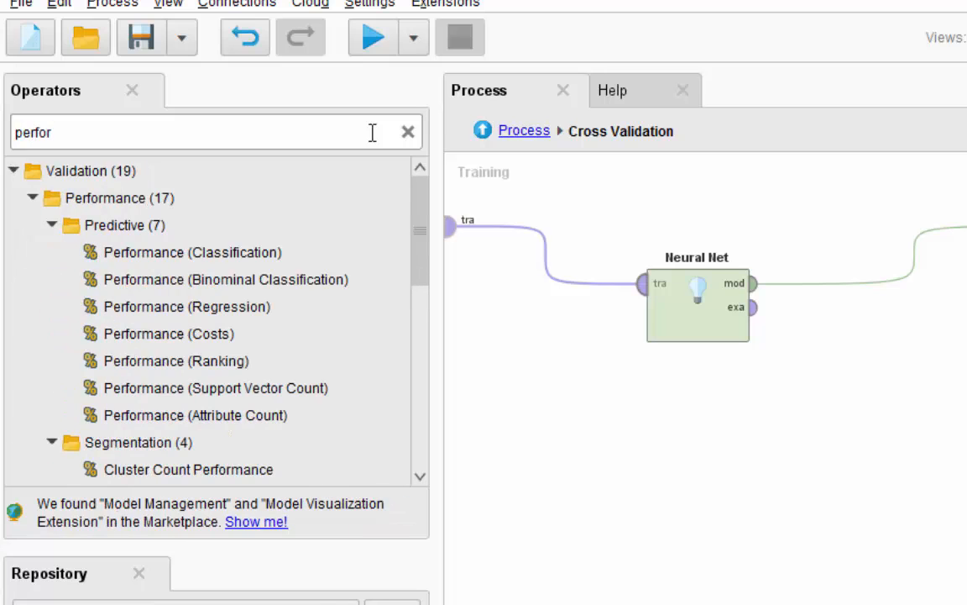
drag(424, 201, 424, 214)
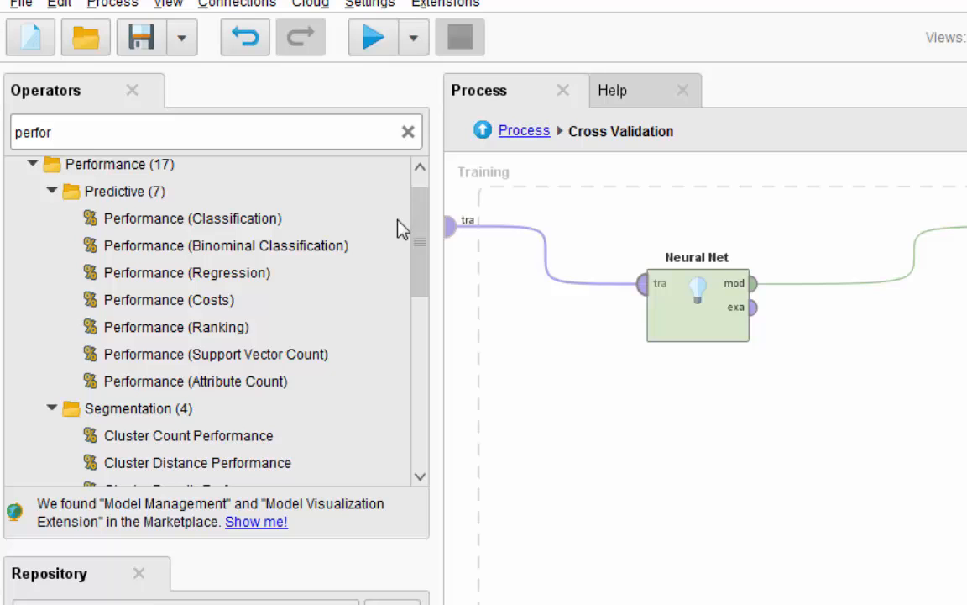
click(205, 225)
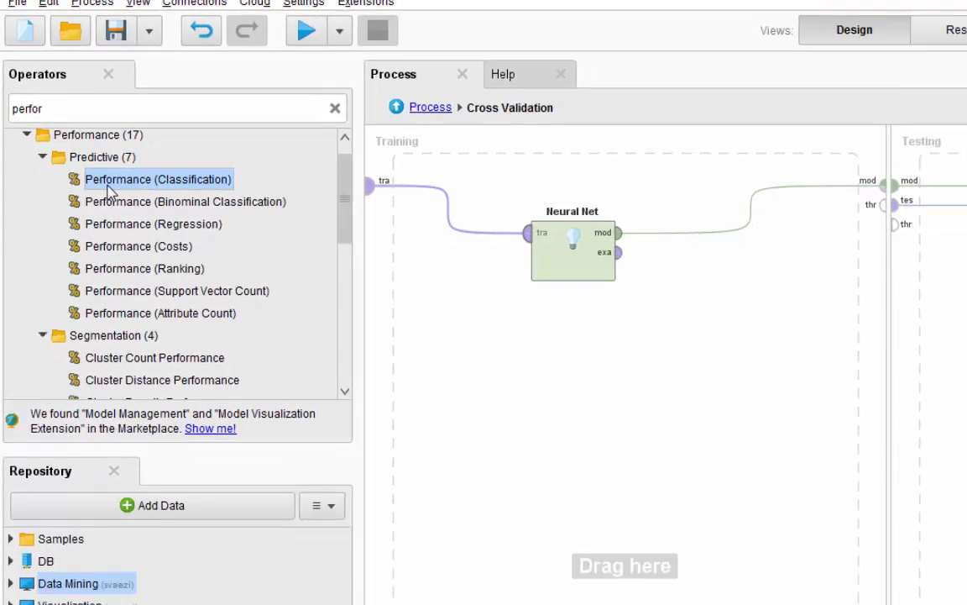
drag(108, 184, 795, 130)
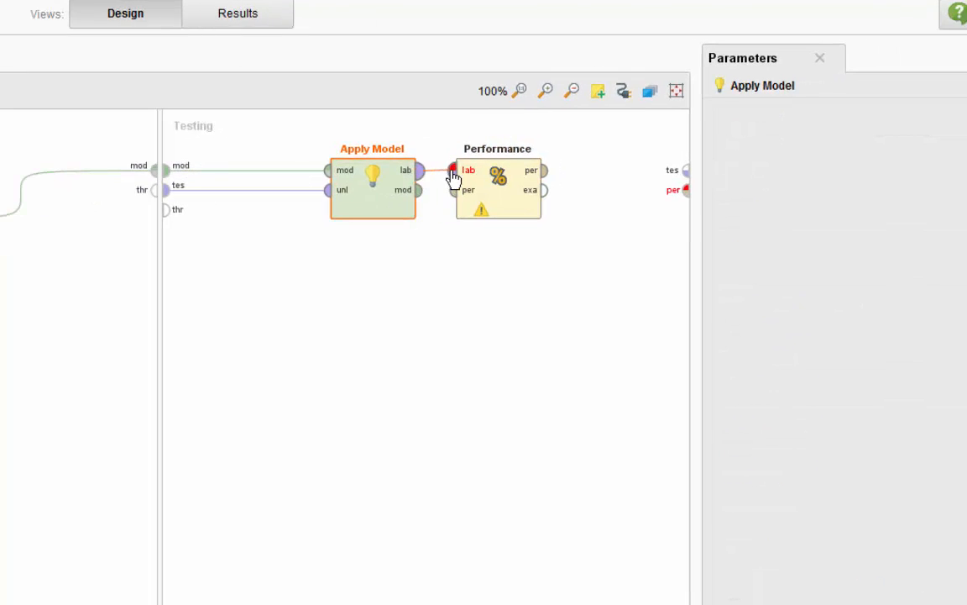
drag(453, 178, 454, 172)
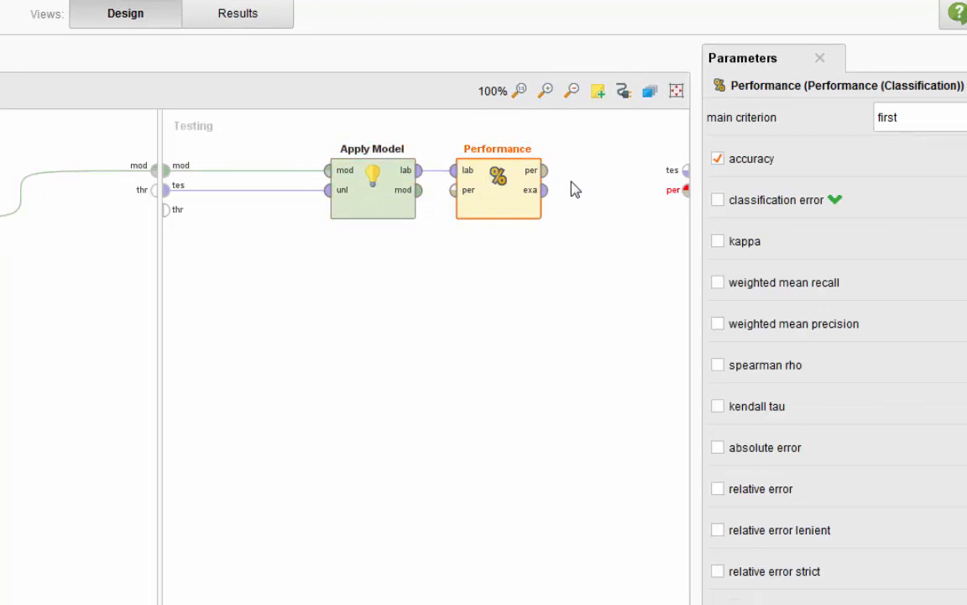
drag(550, 172, 683, 200)
click(611, 436)
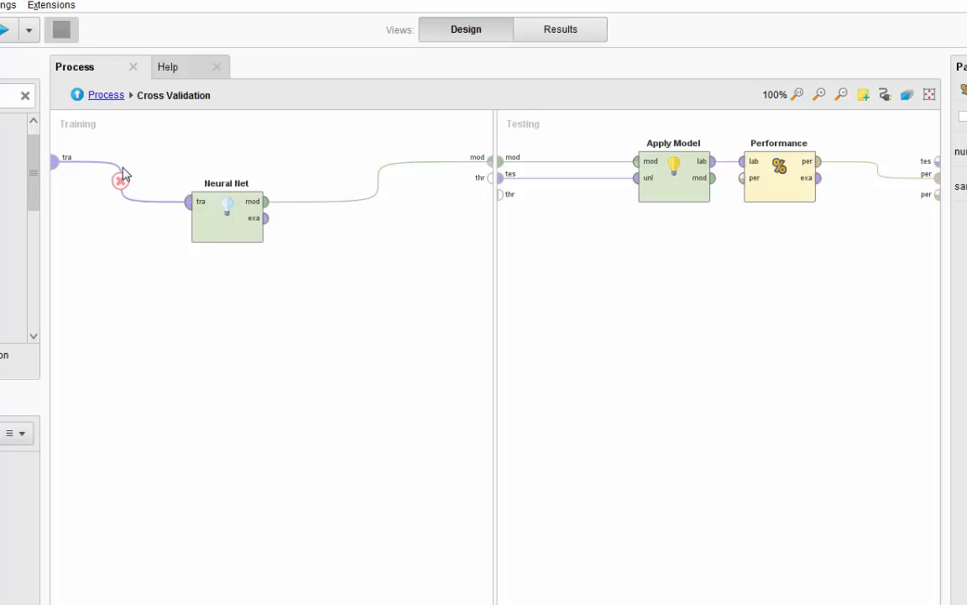
Step: Return to the main process and connect Cross Validation's mod, exa and first per outputs to the result ports
click(105, 96)
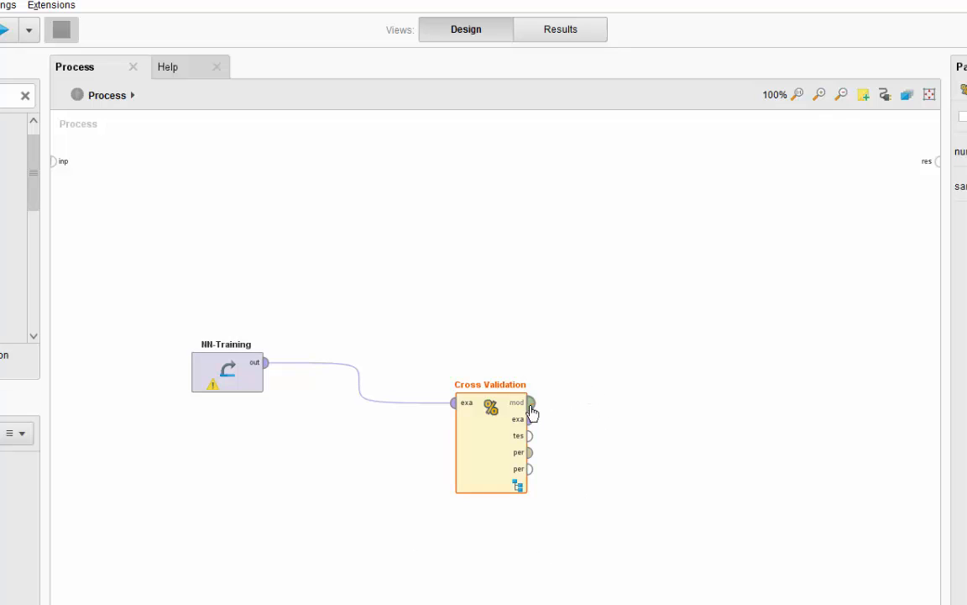
drag(531, 404, 938, 172)
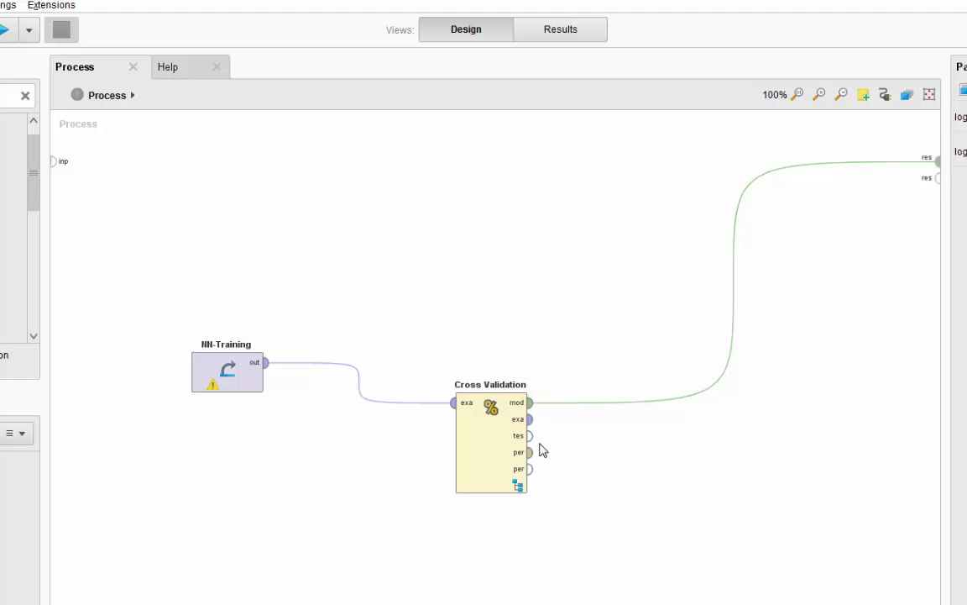
drag(529, 419, 936, 179)
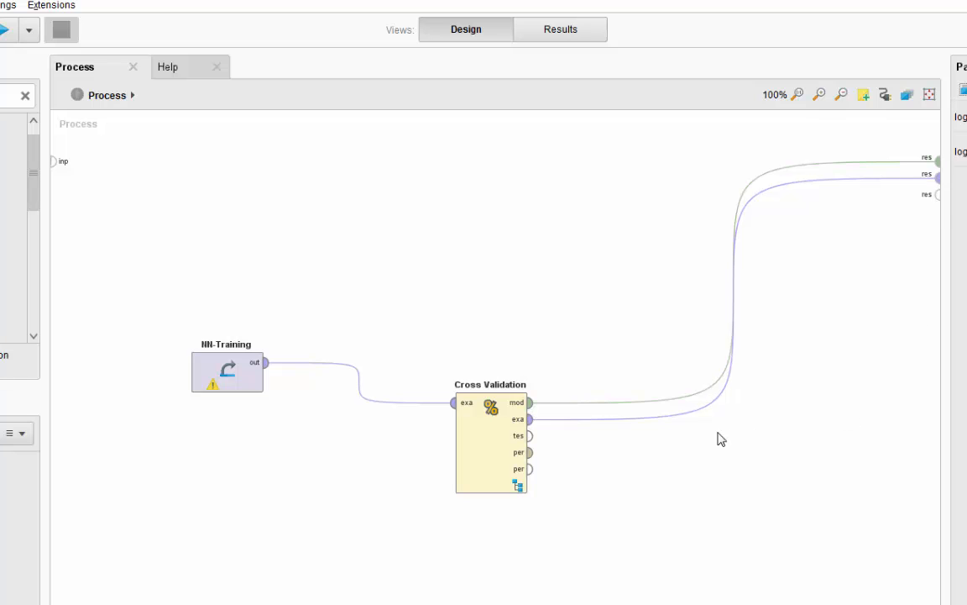
click(532, 465)
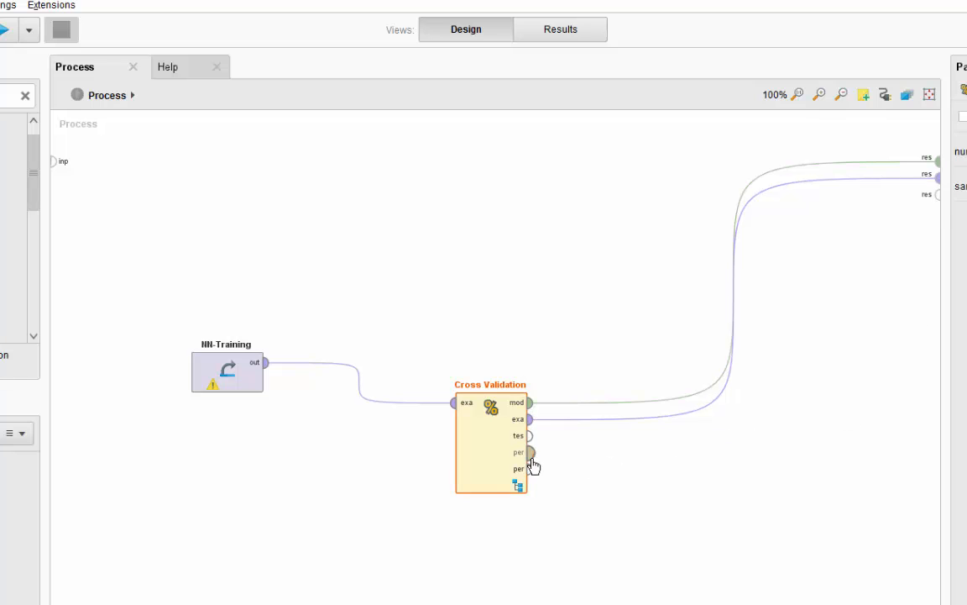
drag(531, 454, 938, 202)
click(652, 557)
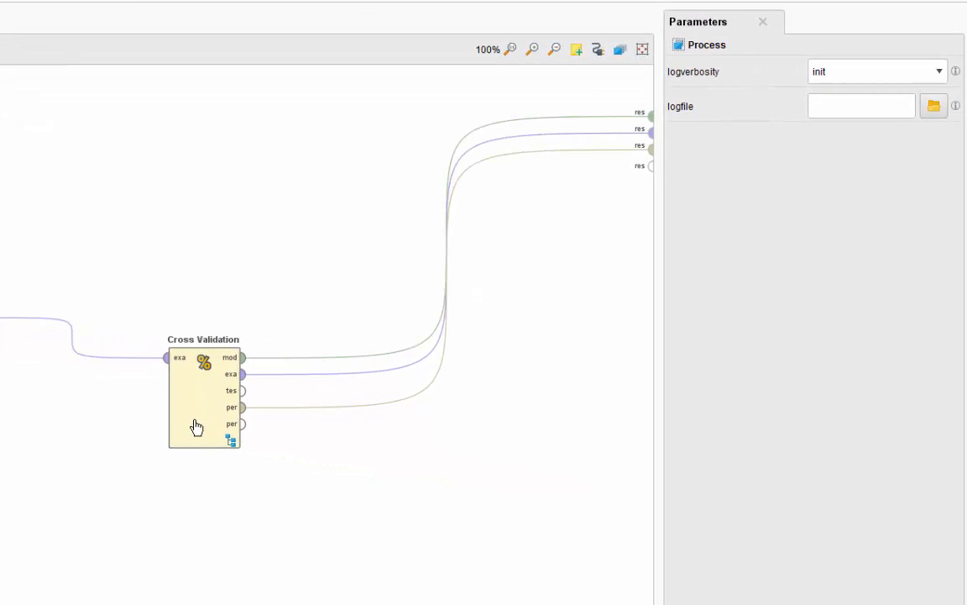
Step: Run the neural net cross-validation process, view the performance results and return to the process design
click(196, 428)
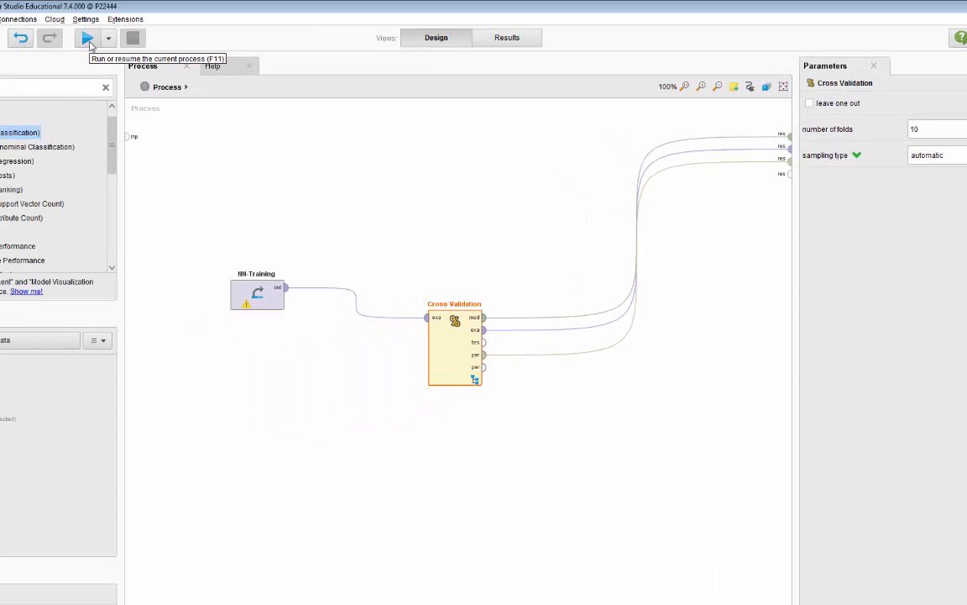
click(89, 40)
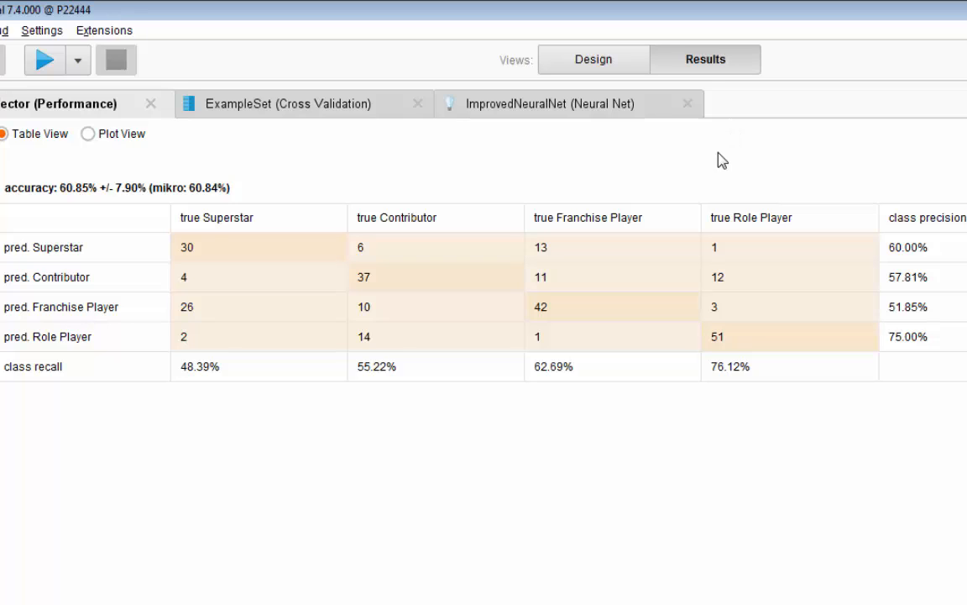
click(596, 67)
click(375, 329)
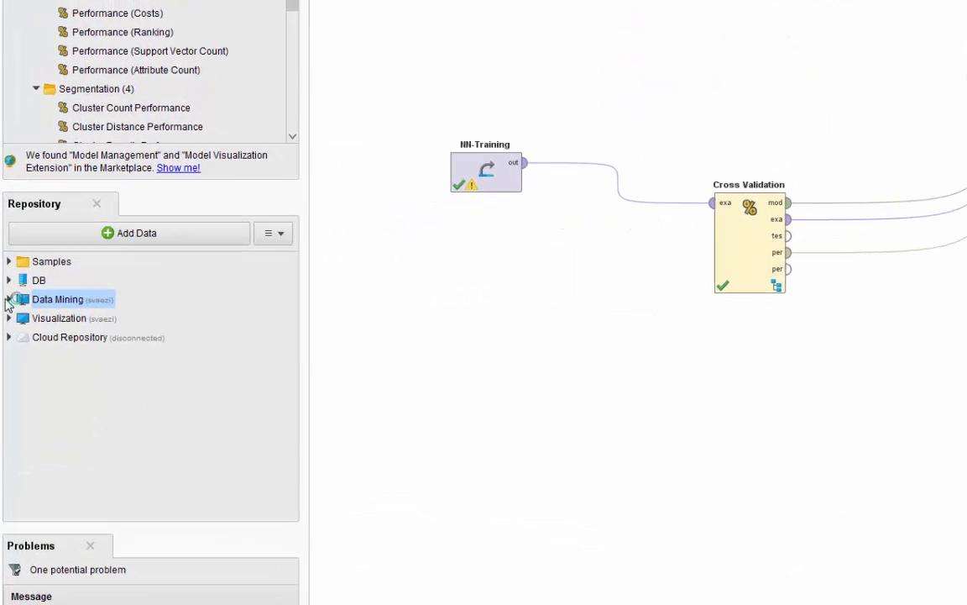
Step: Add the Linear Reg - HeatingOil-T data set from the Data Mining repository to the process below NN-Training
click(8, 300)
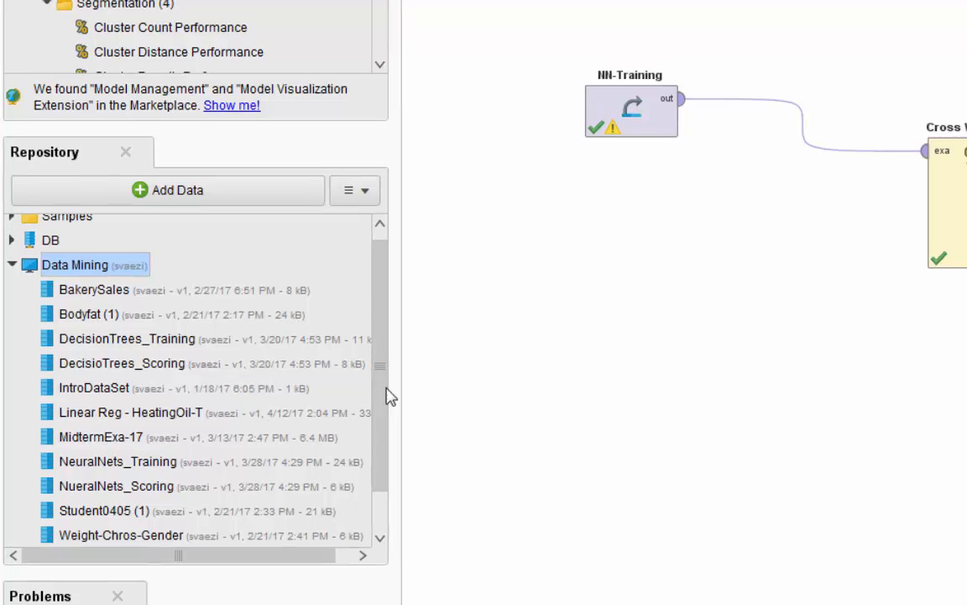
drag(382, 386, 381, 411)
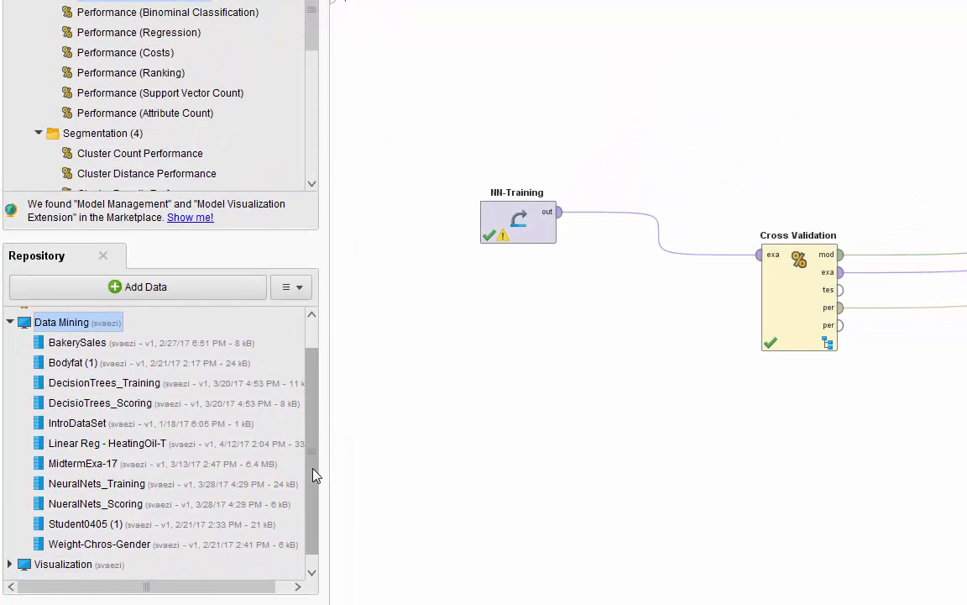
drag(312, 469, 312, 469)
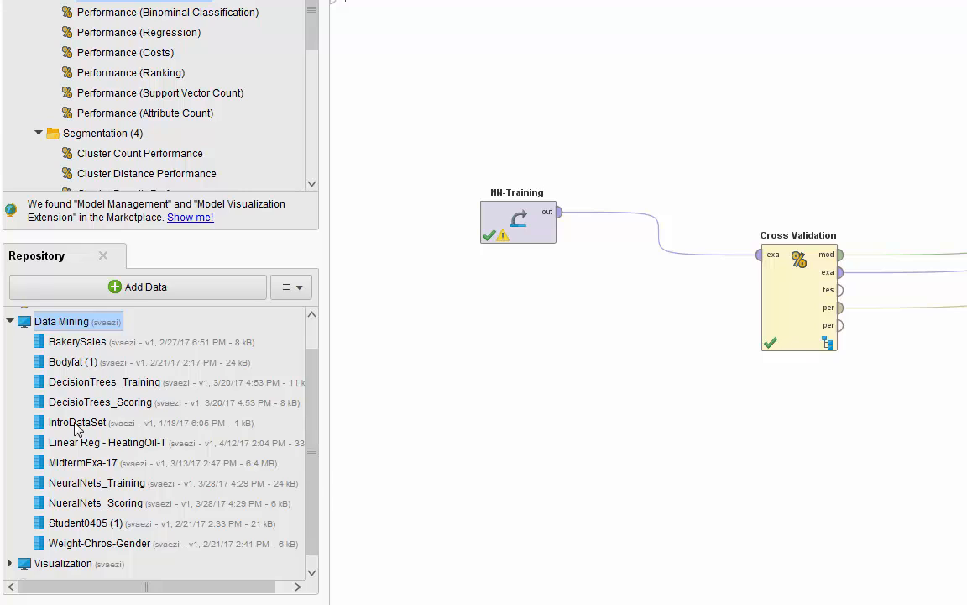
click(59, 447)
drag(57, 450, 434, 470)
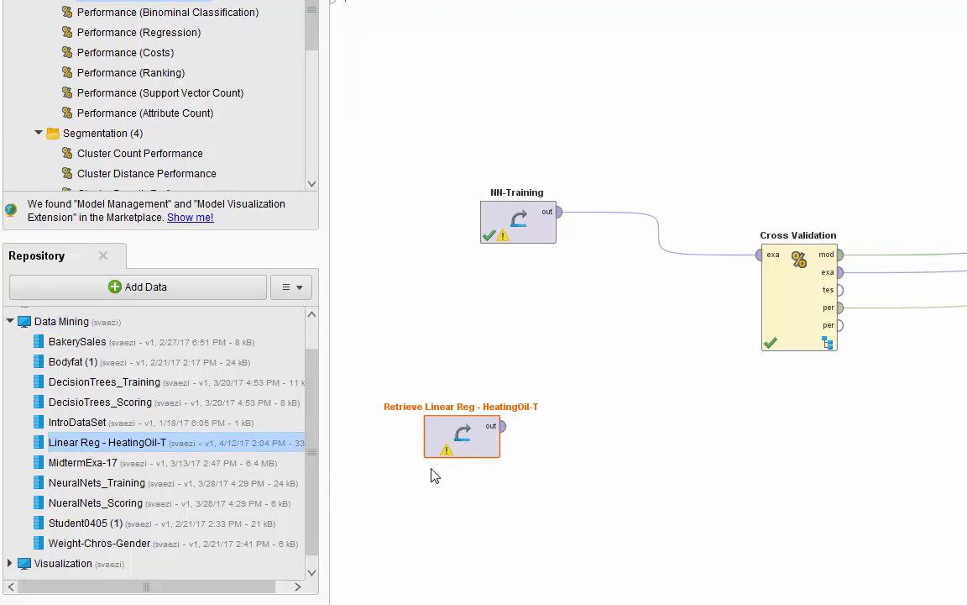
click(10, 322)
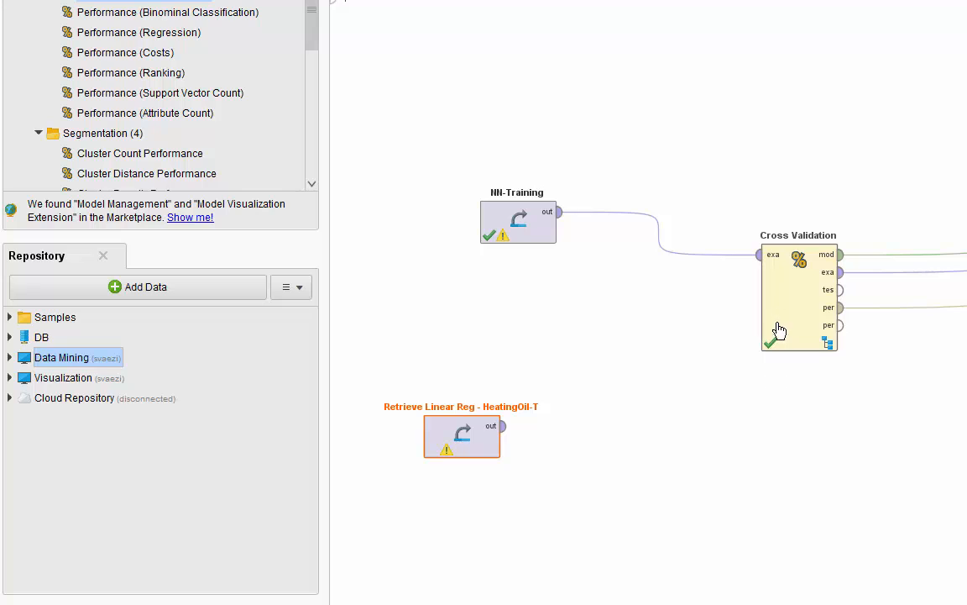
Step: Rearrange the canvas by moving Cross Validation and NN-Training up and placing the heating oil Retrieve operator beneath them
drag(791, 282, 735, 70)
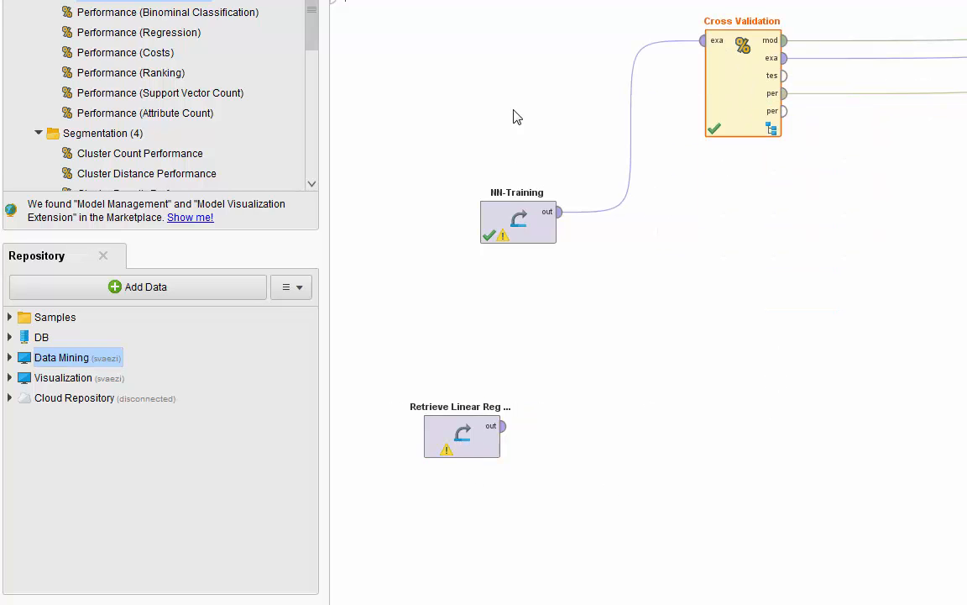
click(525, 207)
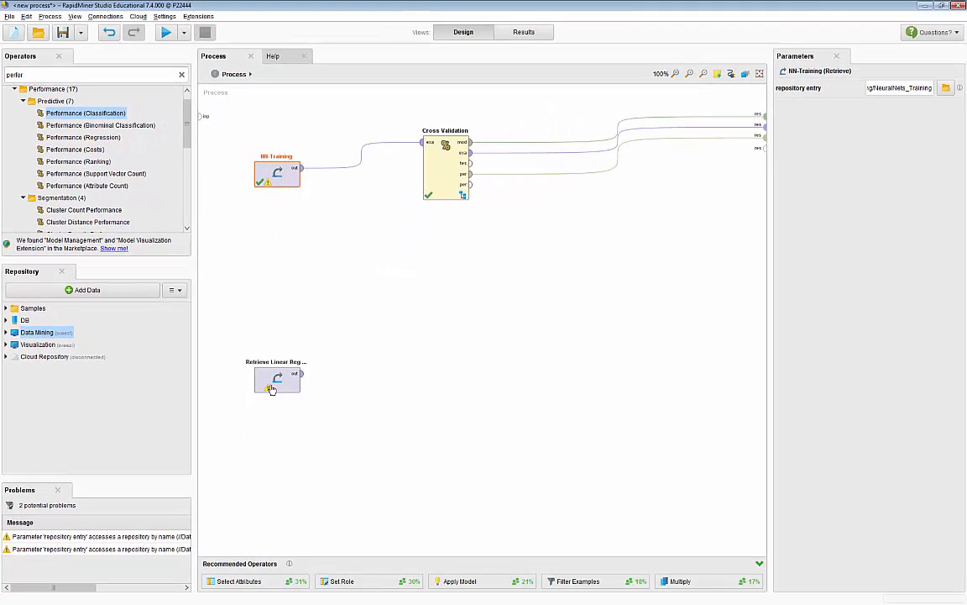
drag(271, 374, 304, 322)
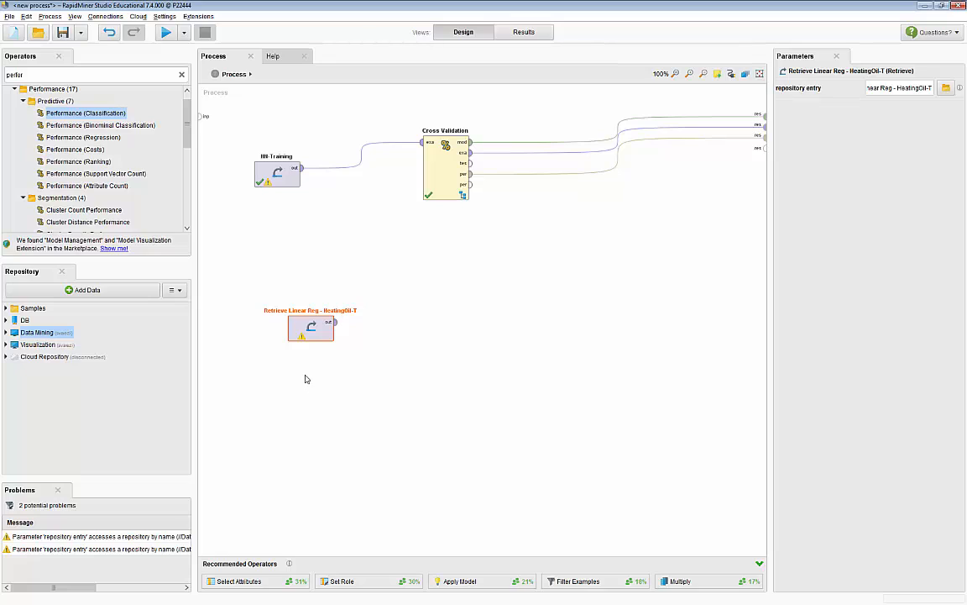
Step: Rename the Linear Reg - HeatingOil-T Retrieve operator as Reg-Training
right_click(310, 327)
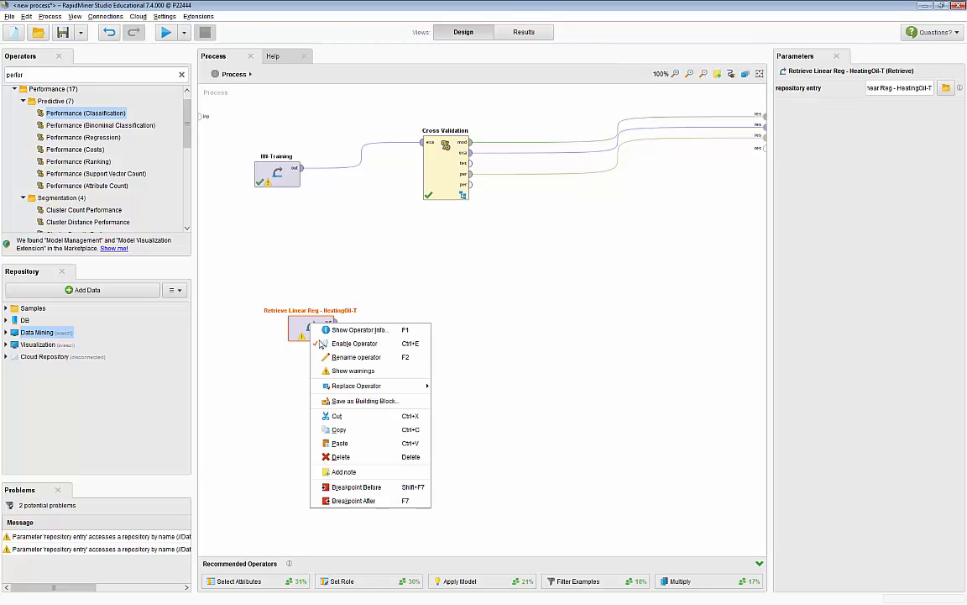
click(330, 356)
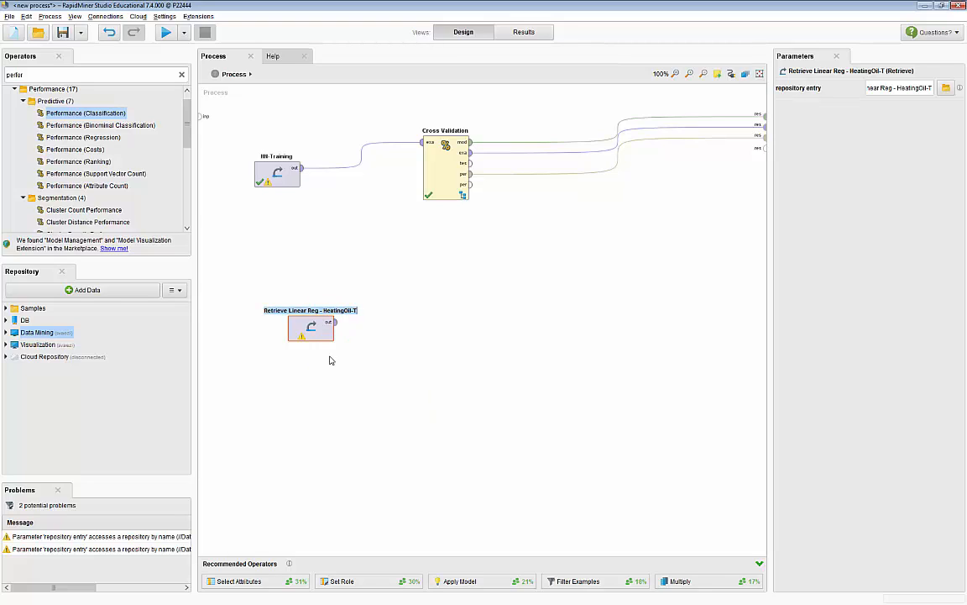
text(R)
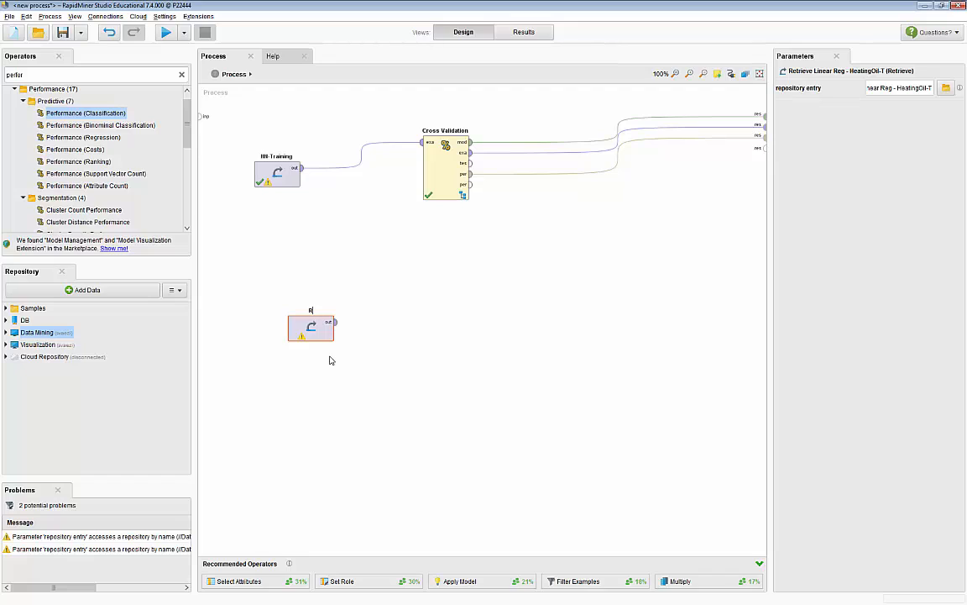
text(eg-Training)
key(Return)
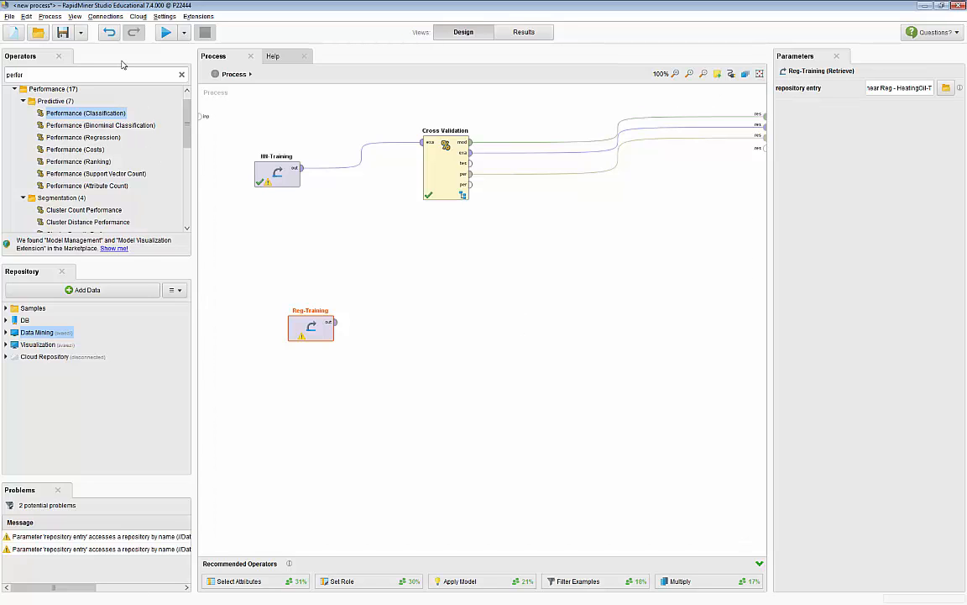
Step: Find the Cross Validation operator and add a second one to the process beside Reg-Training
click(179, 74)
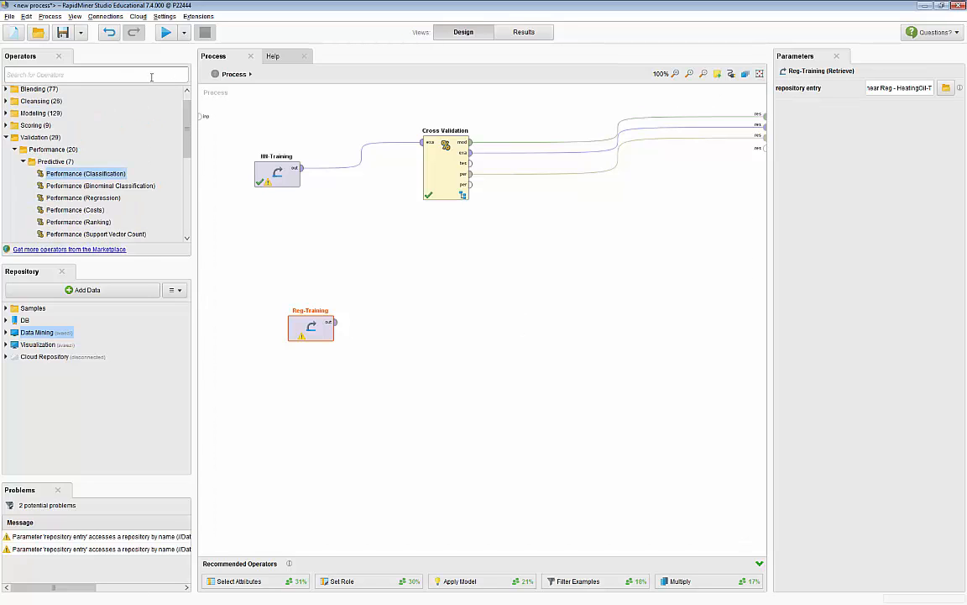
text(Cross va)
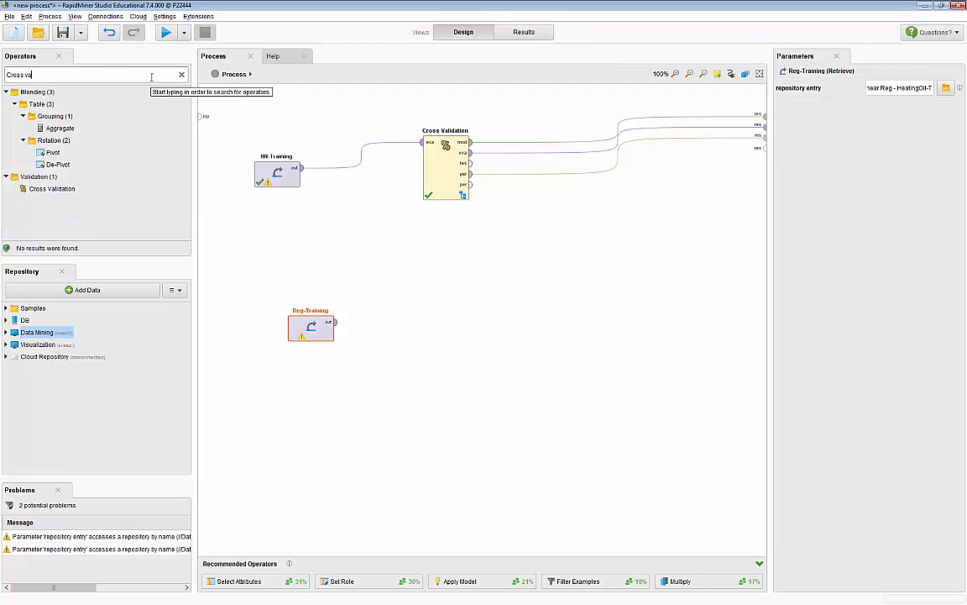
text(lida)
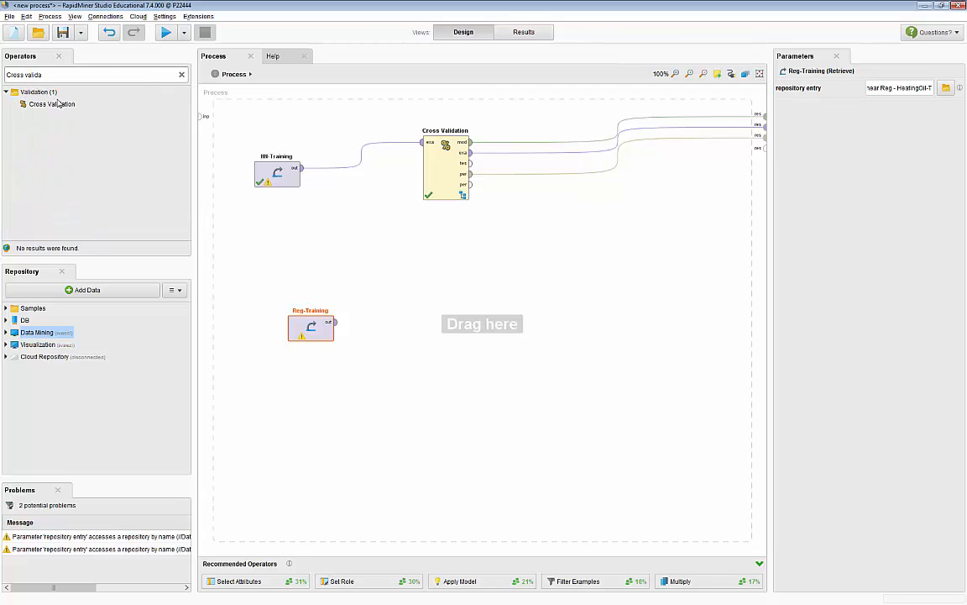
drag(42, 101, 414, 316)
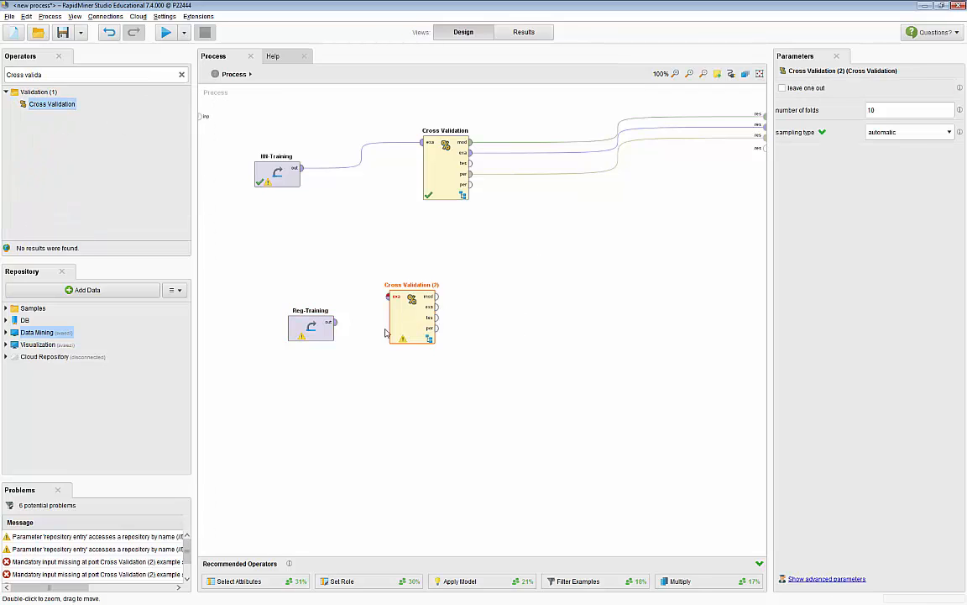
Step: Connect Reg-Training to Cross Validation (2), and wire its model, example set and performance outputs to the process results
drag(335, 323, 760, 158)
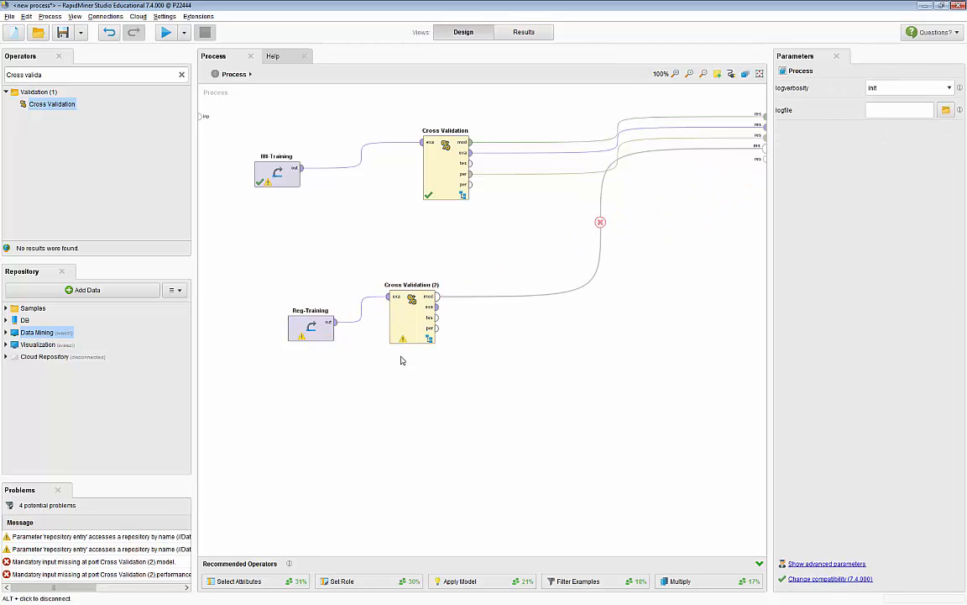
drag(437, 307, 764, 160)
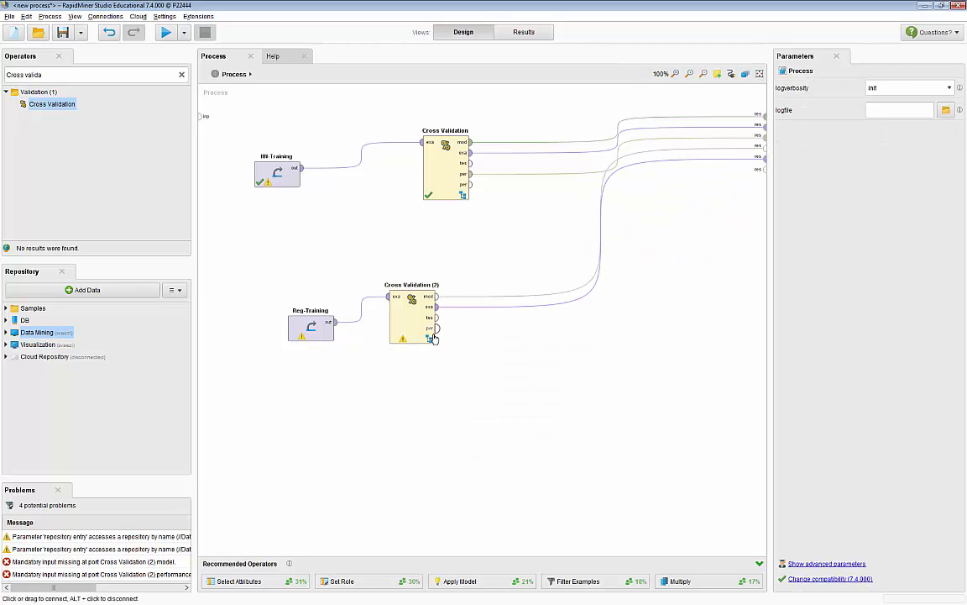
drag(436, 328, 765, 178)
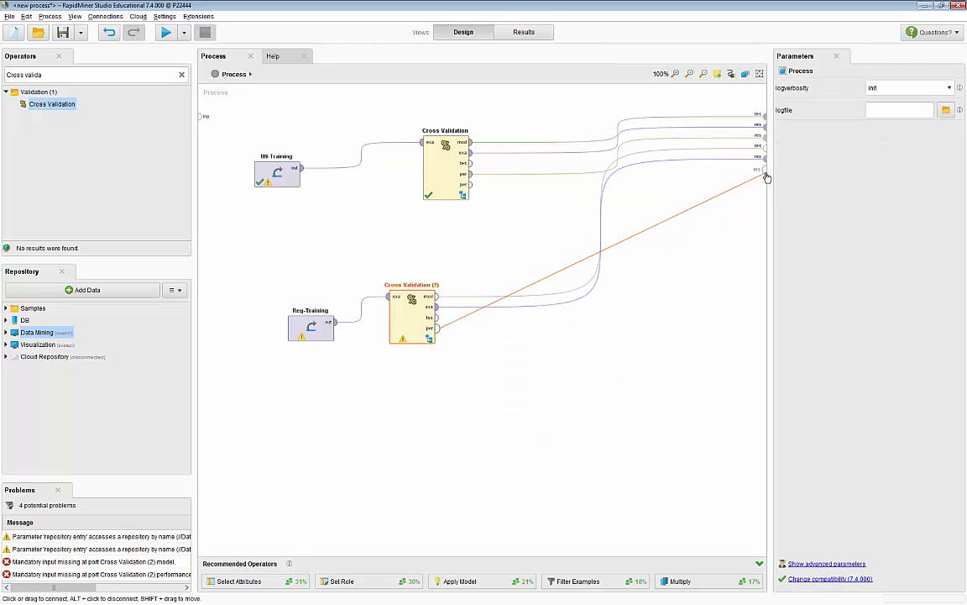
Step: Inside Cross Validation (2), add Linear Regression to the Training subprocess and connect it between the training input and model output
double_click(405, 329)
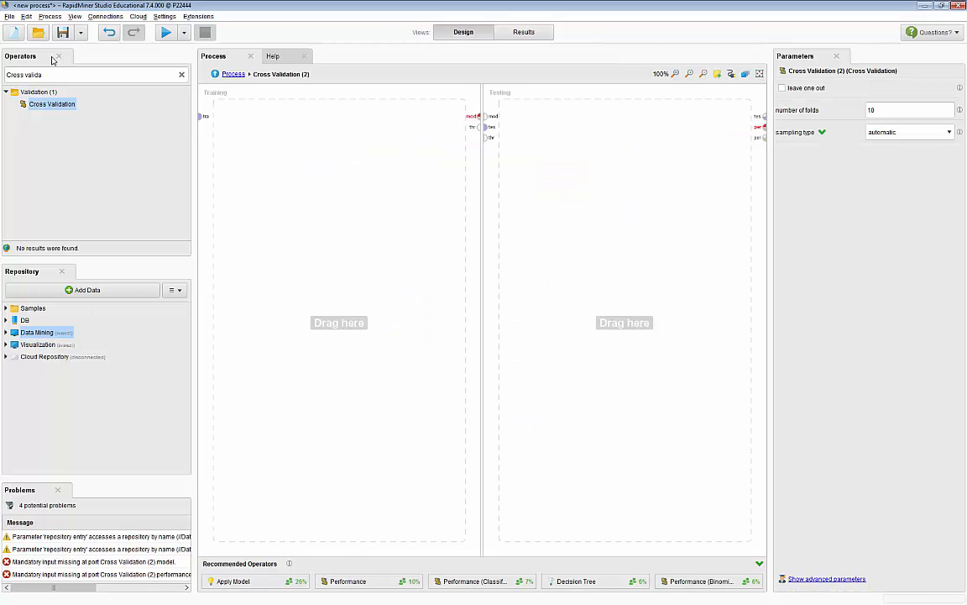
click(181, 75)
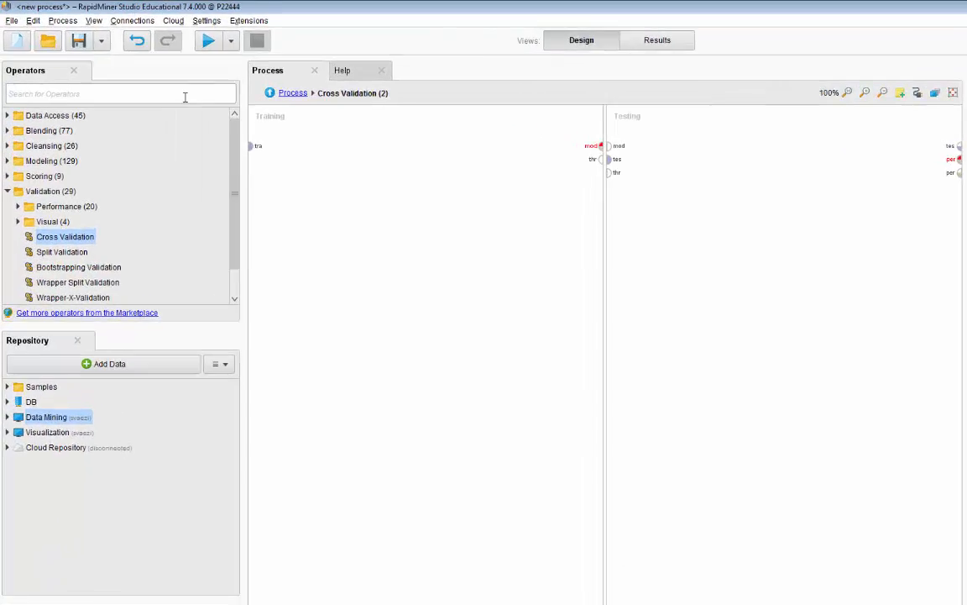
text(regres)
key(ctrl+a)
text(linear)
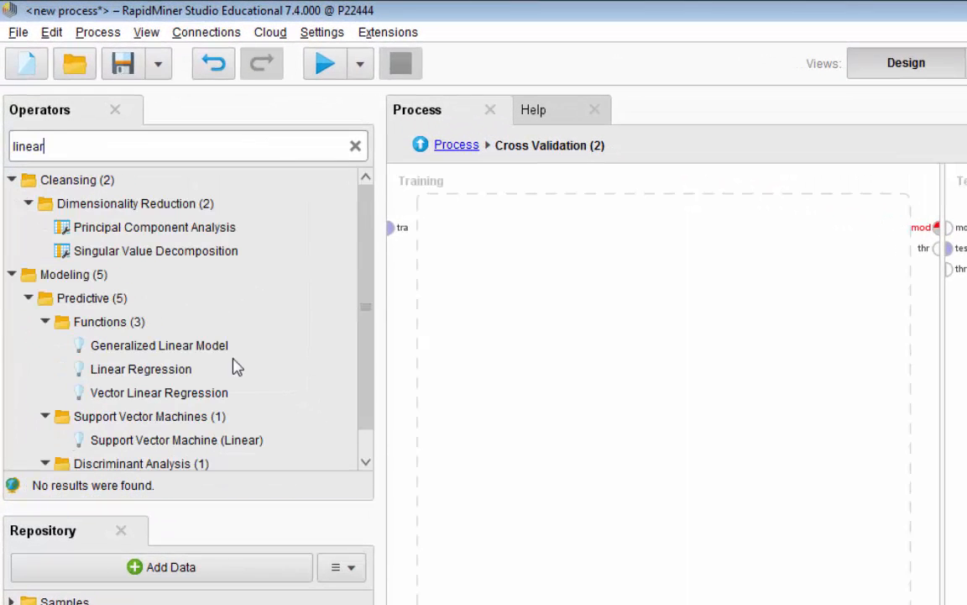
drag(160, 372, 542, 259)
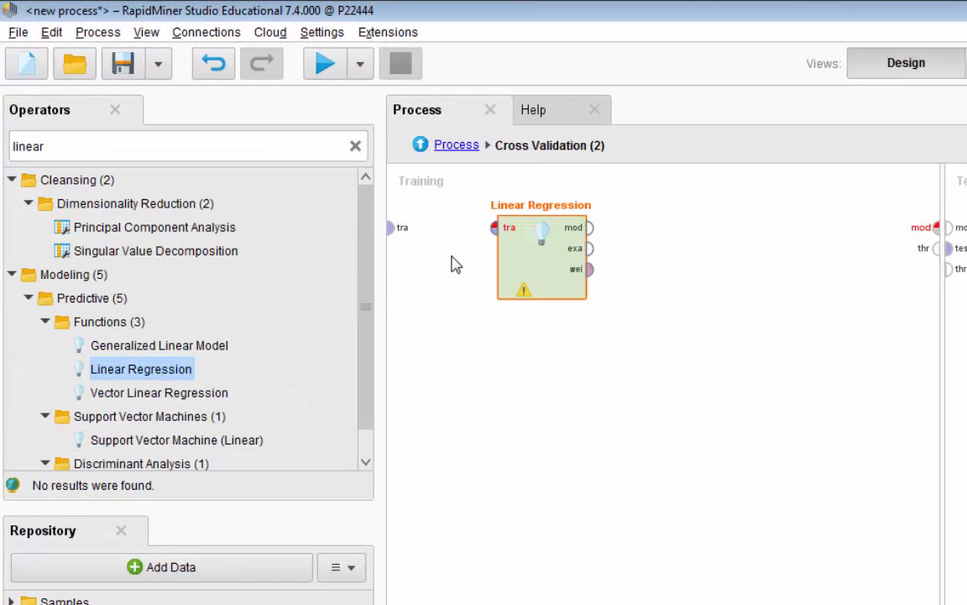
drag(392, 228, 498, 236)
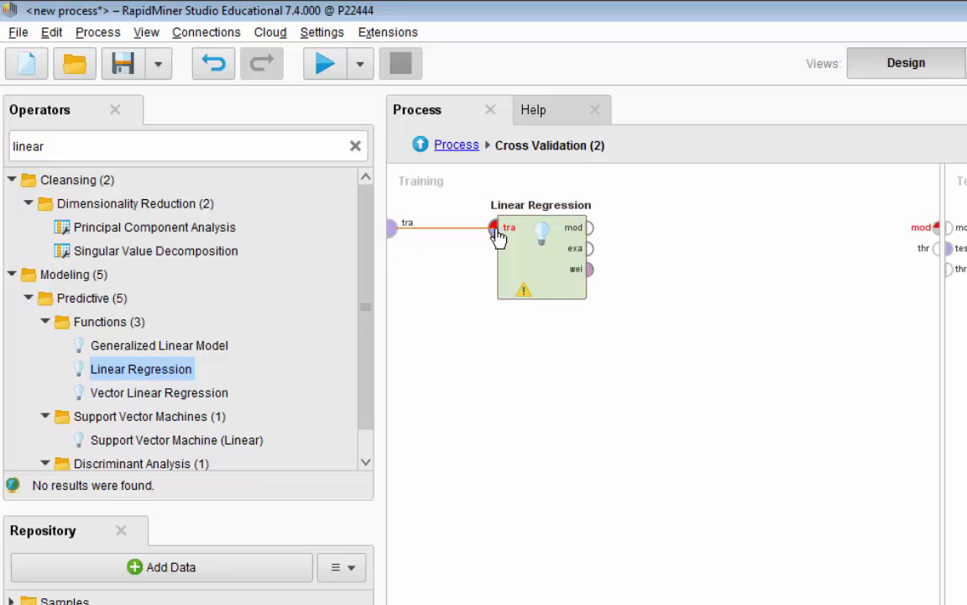
drag(591, 229, 937, 228)
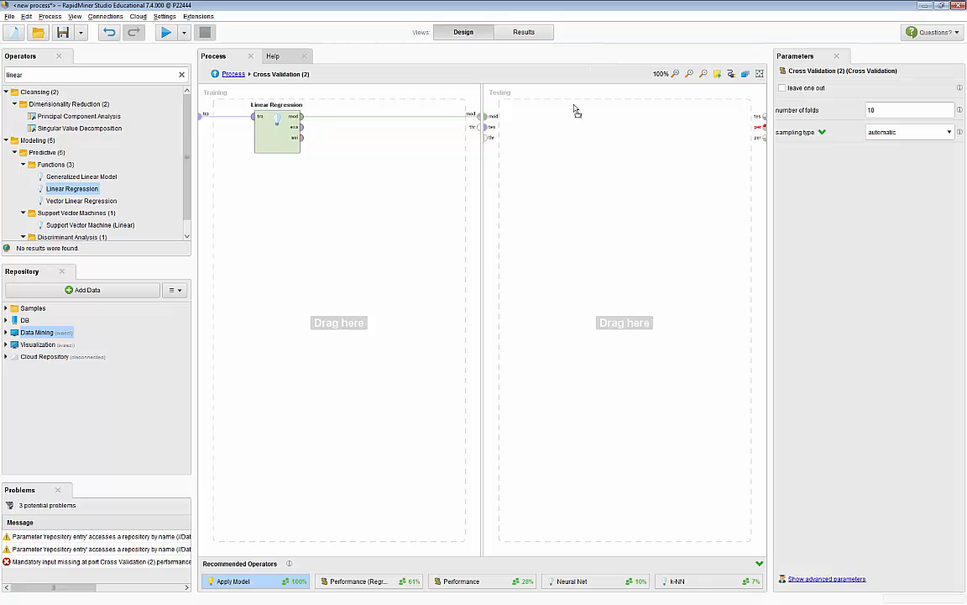
Step: Build the Testing subprocess with Apply Model on the model and test set, feeding Performance (Regression) connected to the performance output
drag(576, 111, 563, 117)
drag(486, 116, 538, 127)
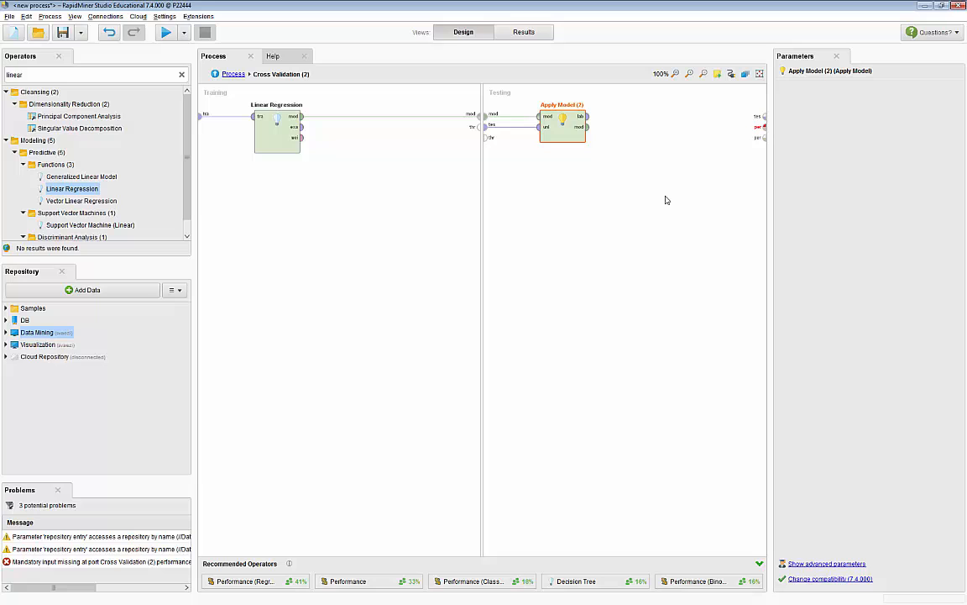
click(182, 75)
text(perform)
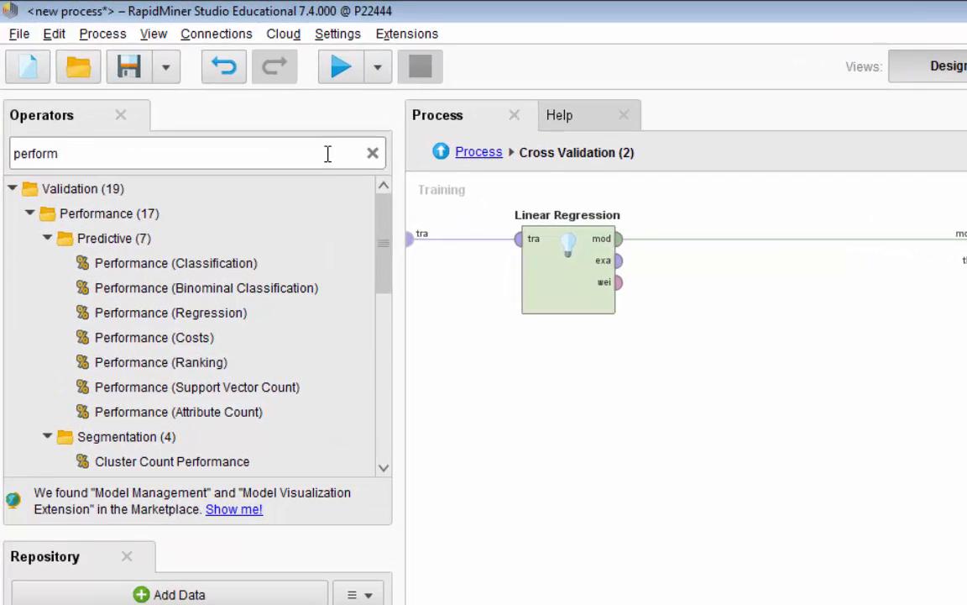
click(123, 258)
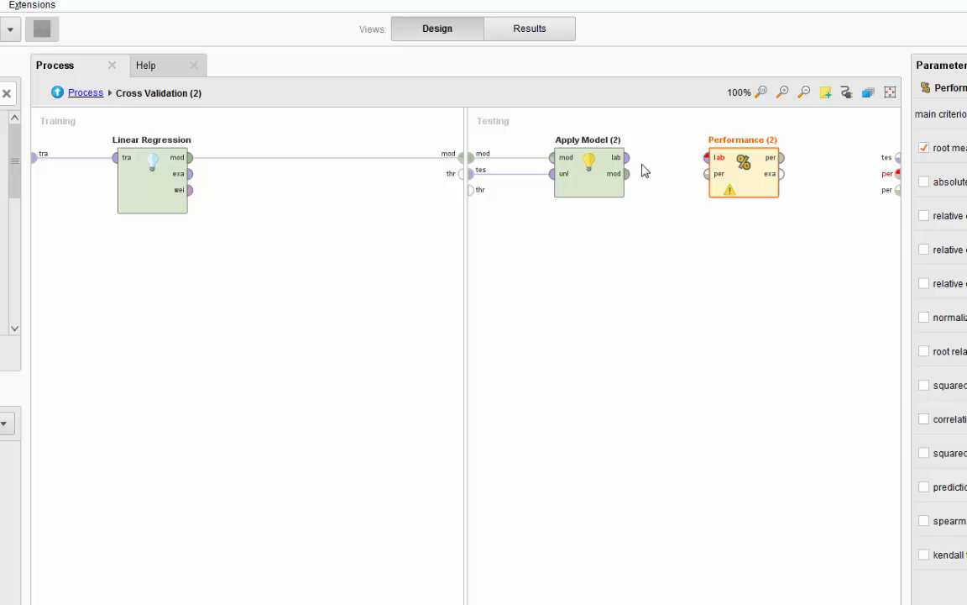
mouse_move(631, 168)
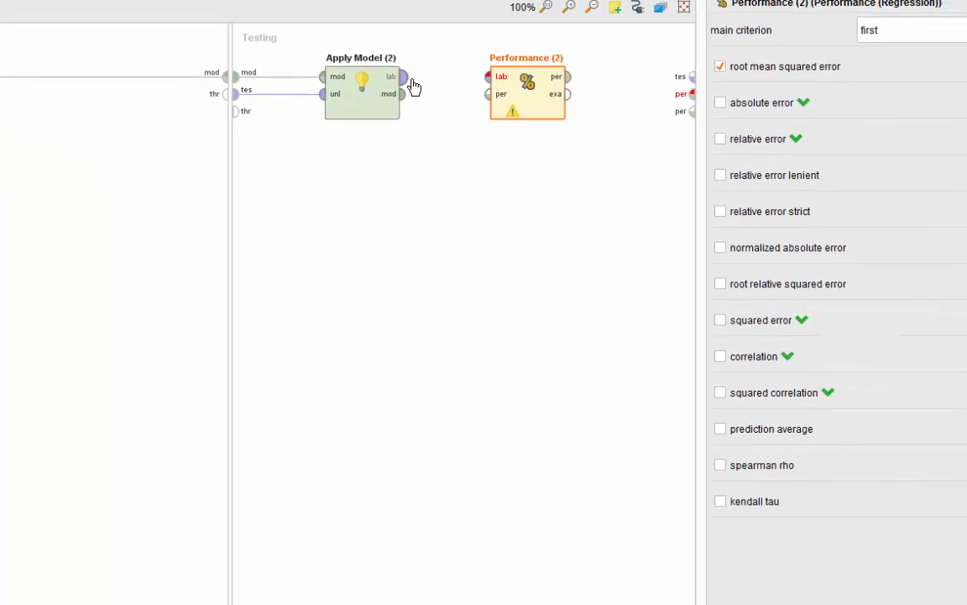
drag(411, 80, 488, 78)
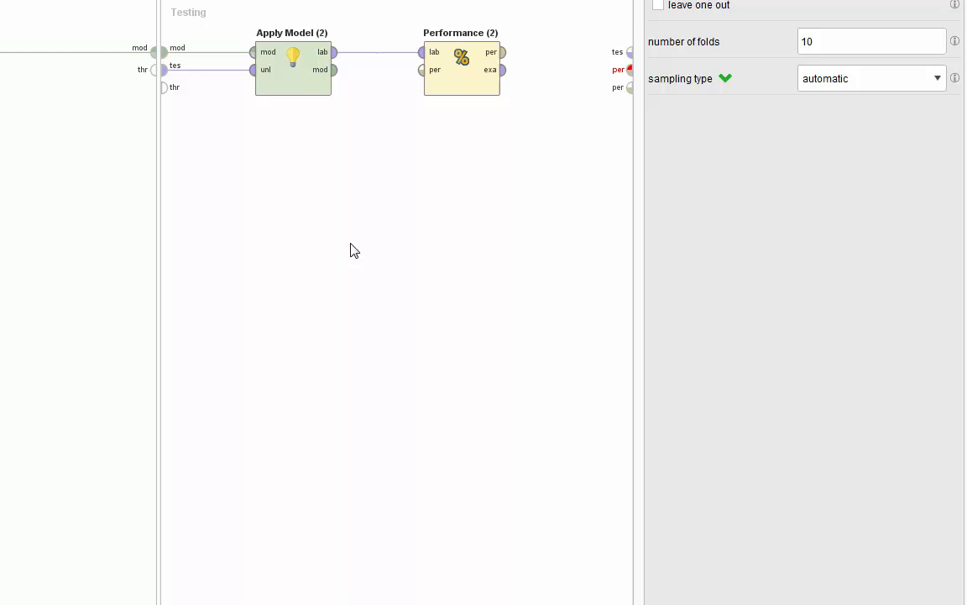
drag(503, 52, 631, 80)
Step: Run the process, view the performance results of the regression and the neural net, and return to the top-level process design
click(567, 260)
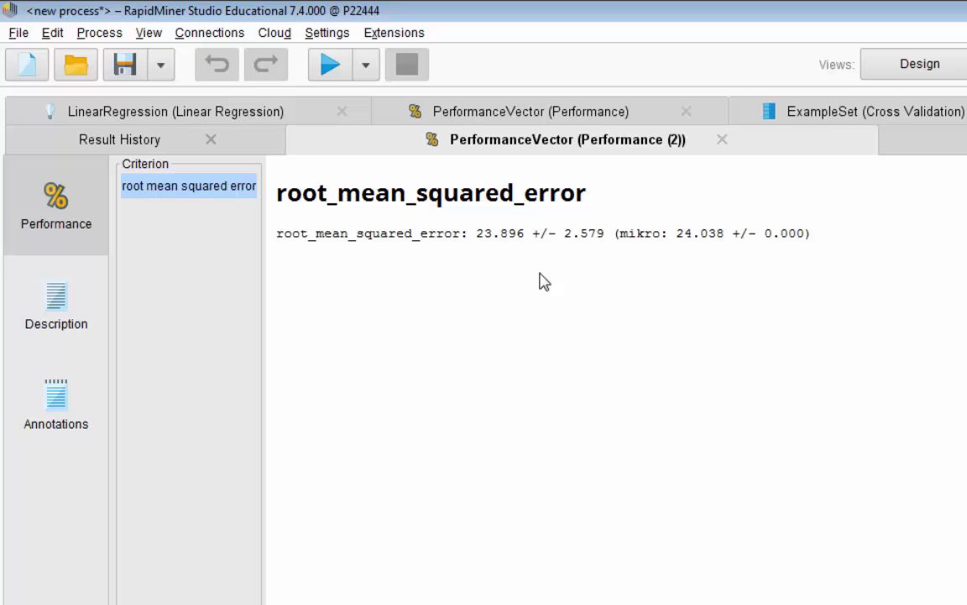
click(566, 114)
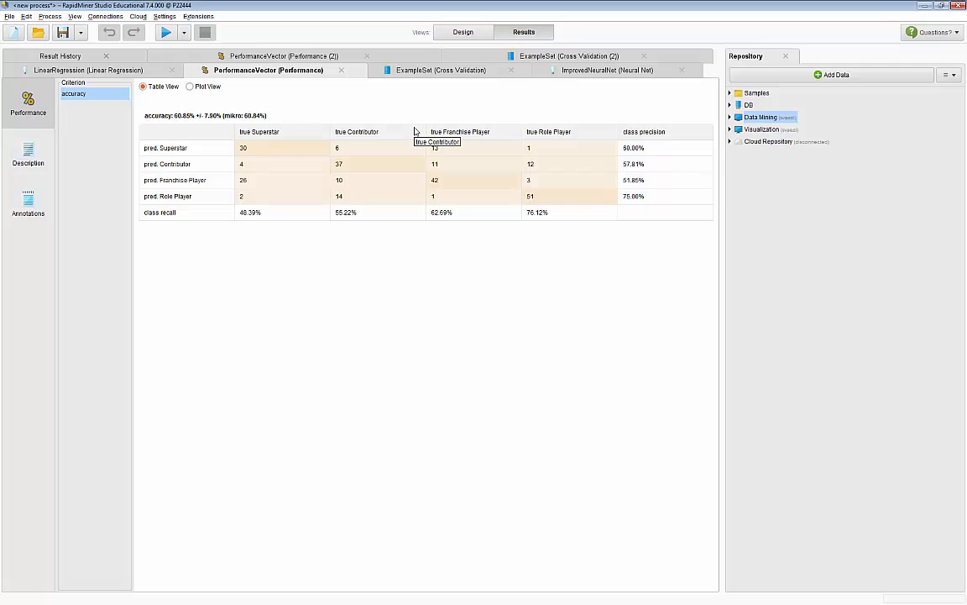
click(461, 32)
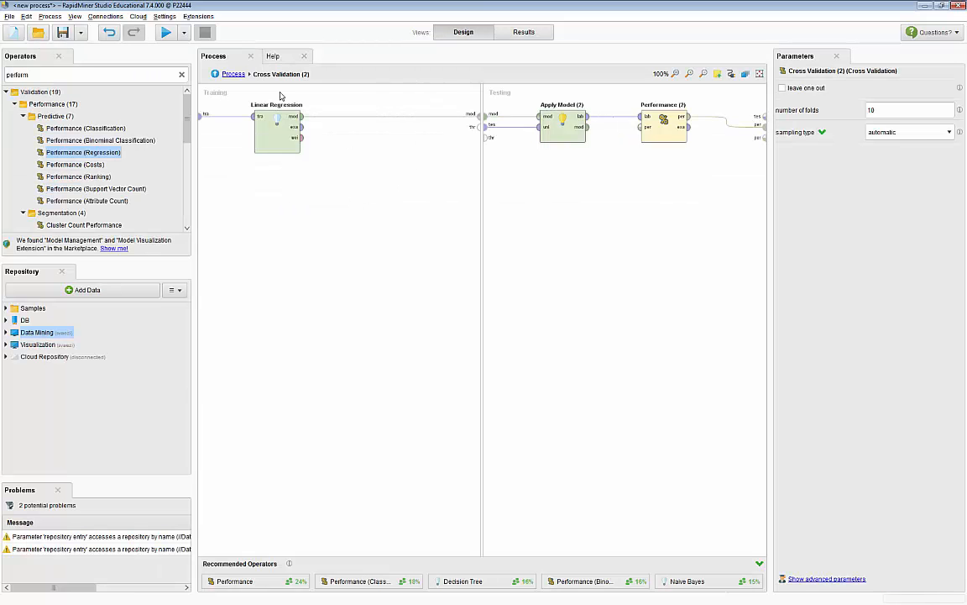
click(232, 75)
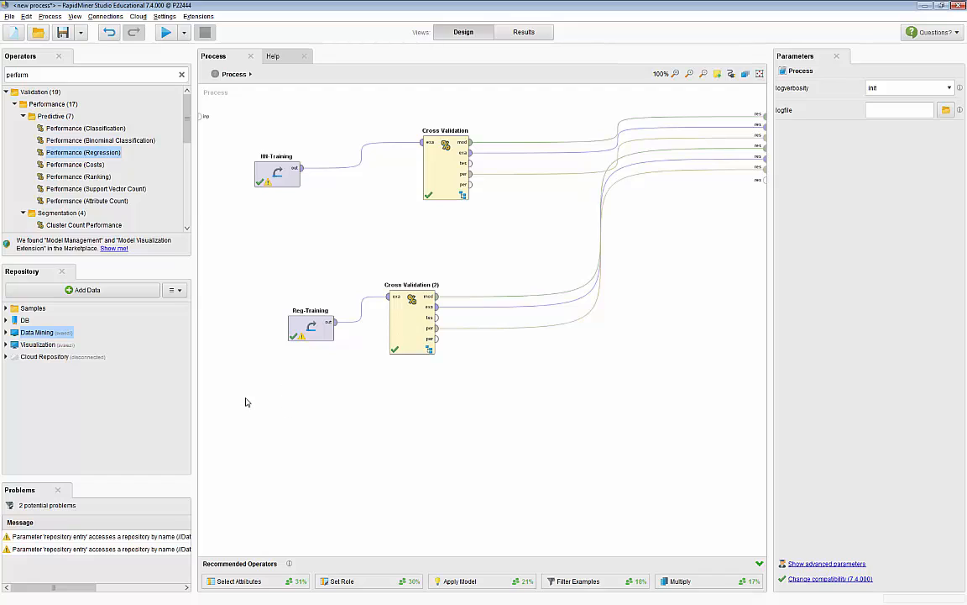
Step: Duplicate the Reg-Training operator in the process
click(311, 334)
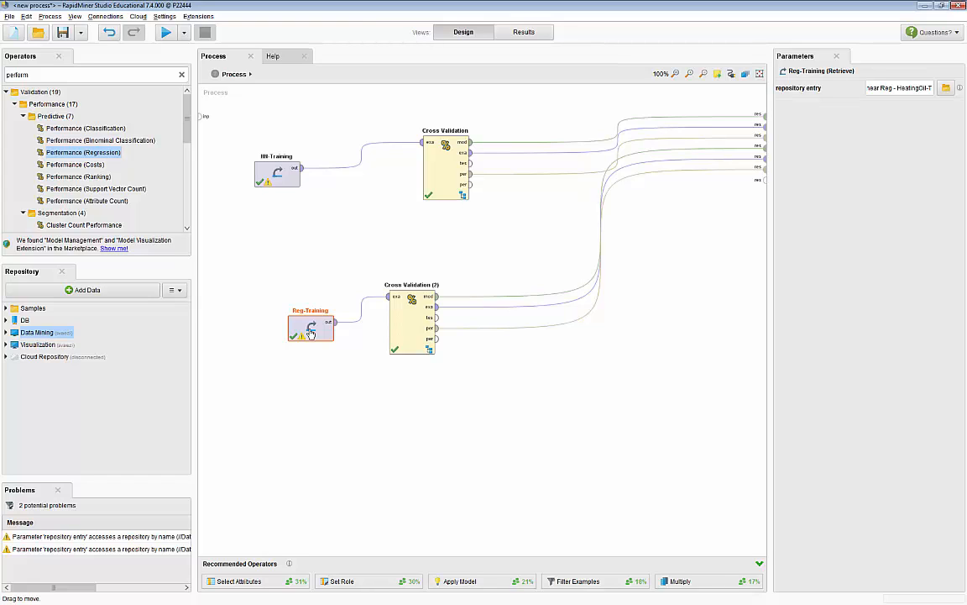
click(291, 211)
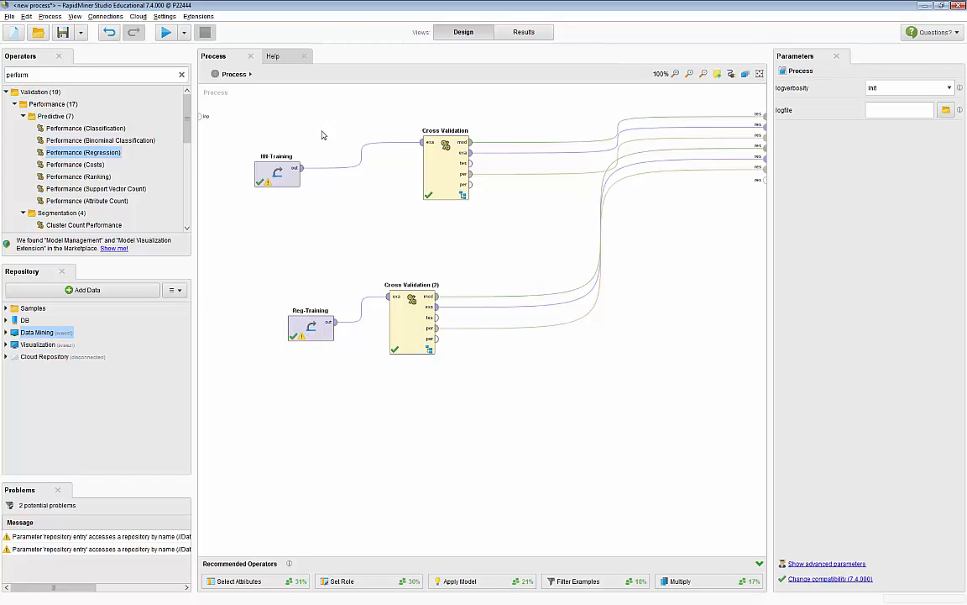
drag(326, 137, 235, 216)
click(295, 232)
key(ctrl+v)
Step: Delete NN-Training, connect Reg-Training (2) to the first Cross Validation in its place and align it with that operator
click(281, 179)
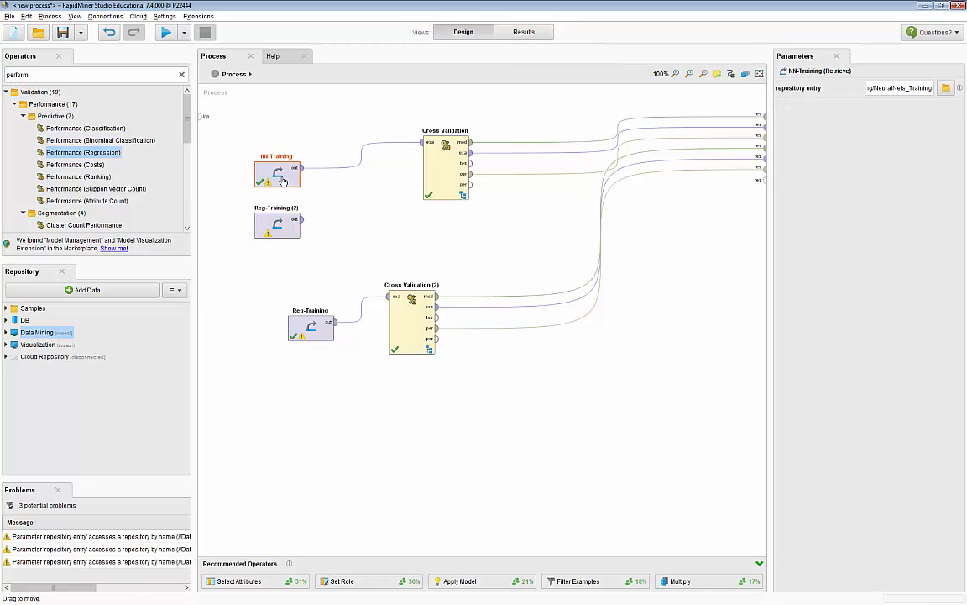
key(Delete)
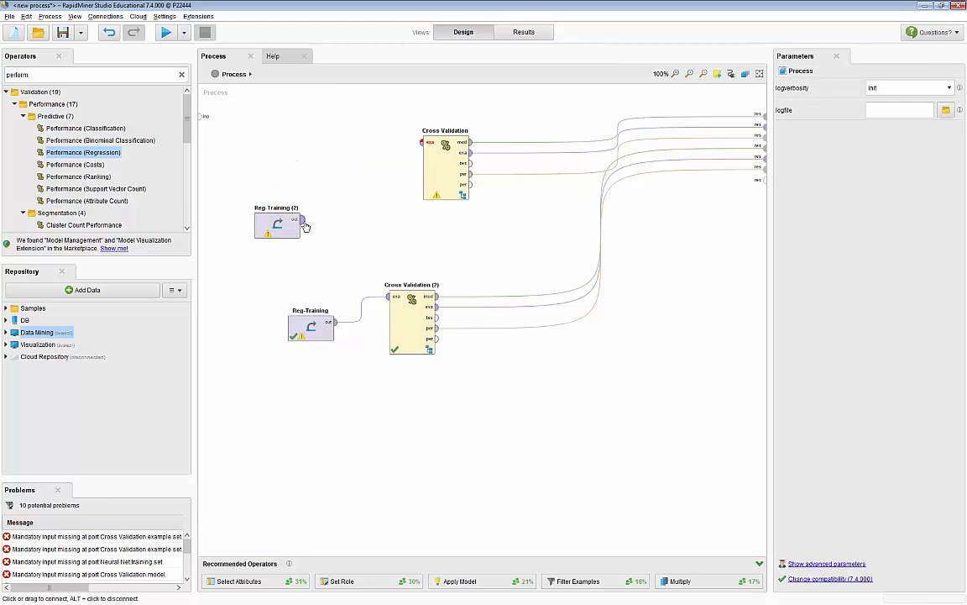
drag(301, 220, 422, 142)
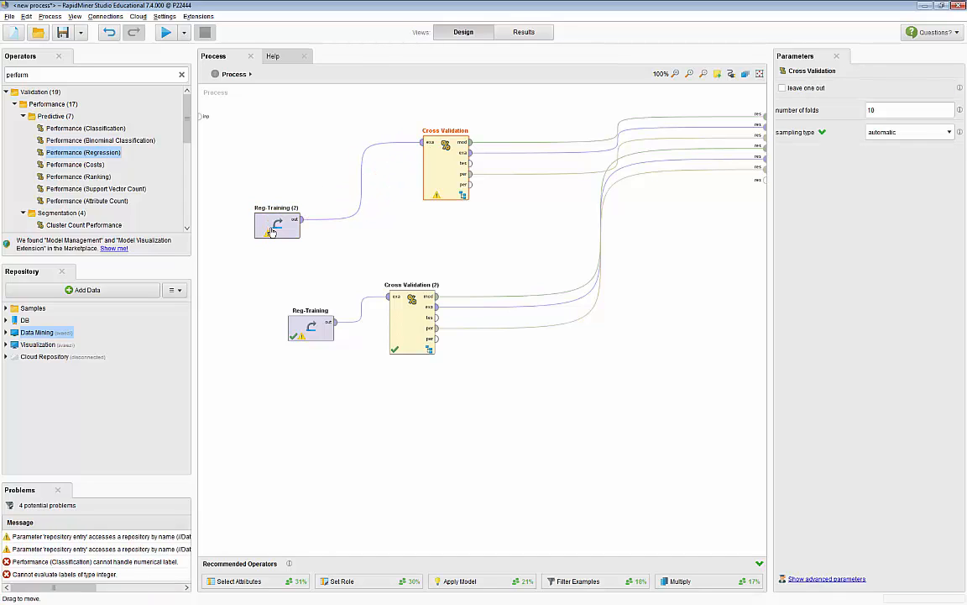
drag(262, 221, 262, 146)
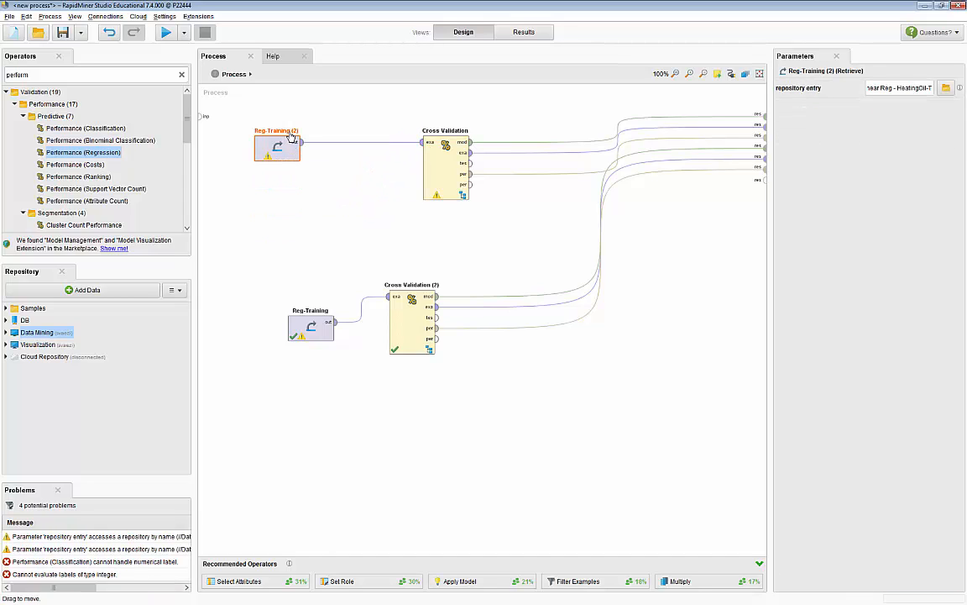
Step: Rename the Reg-Training (2) operator as Reg-T Used in NN
right_click(291, 147)
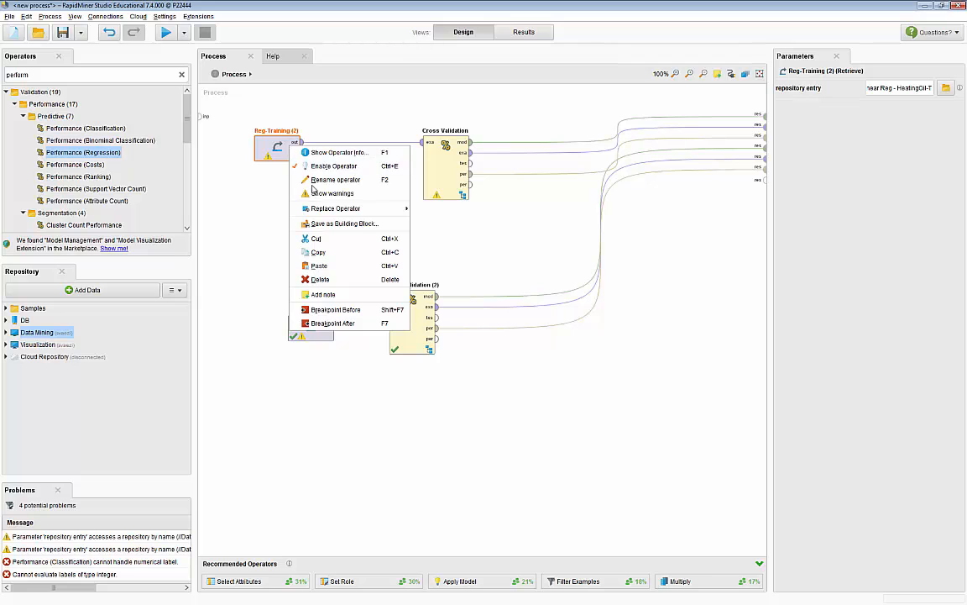
click(295, 179)
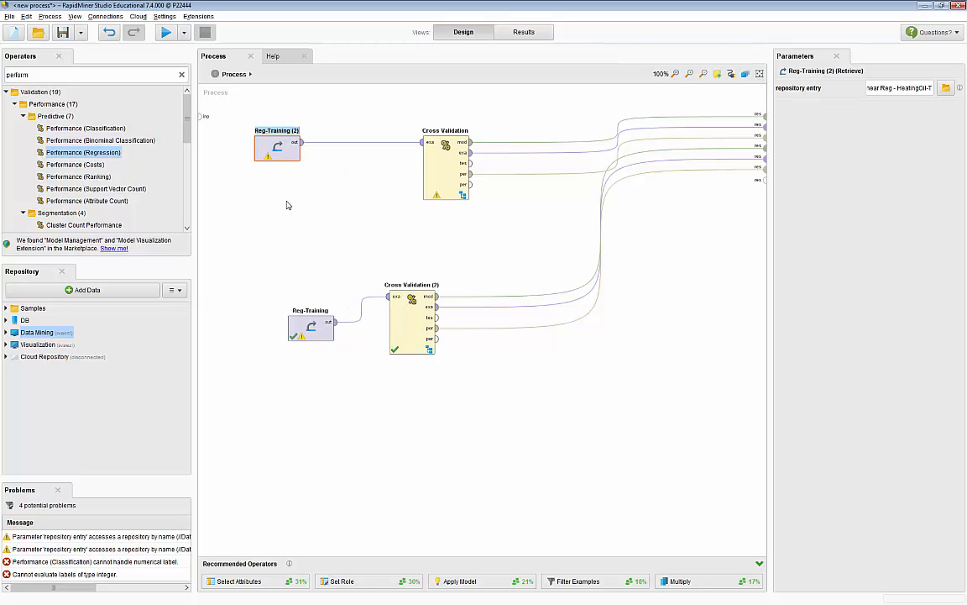
key(End)
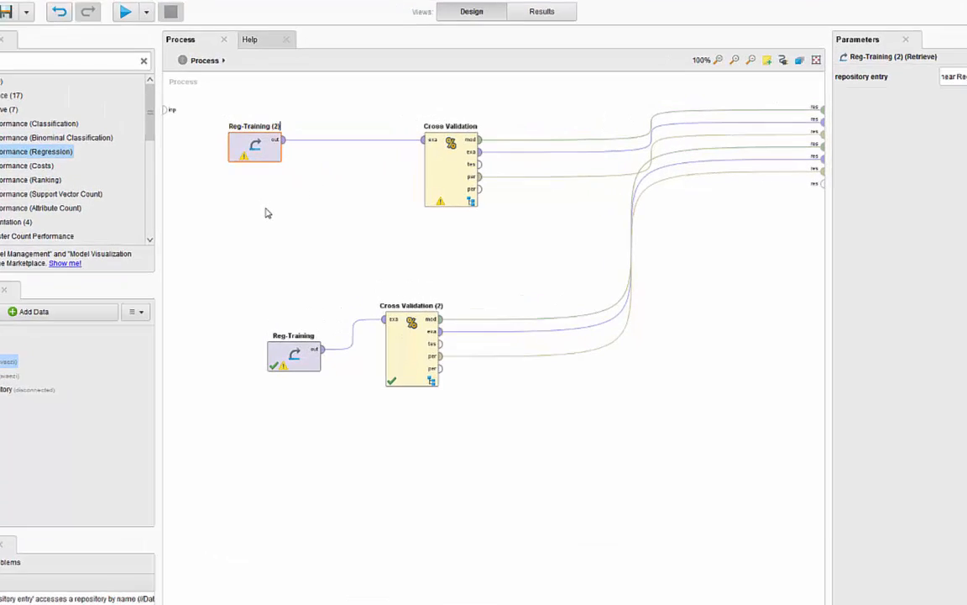
key(BackSpace)
key(BackSpace)
key(BackSpace)
key(BackSpace)
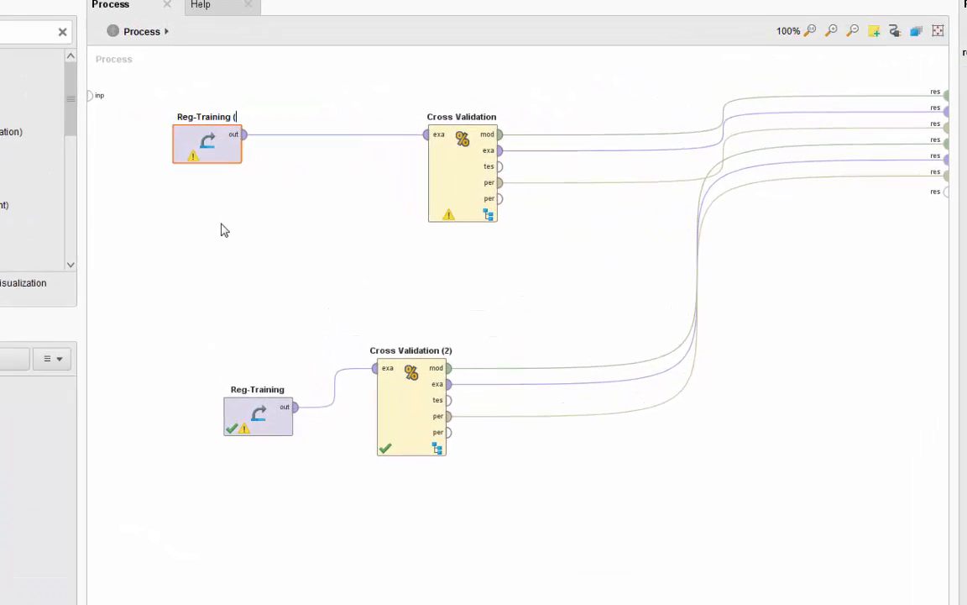
text(Use)
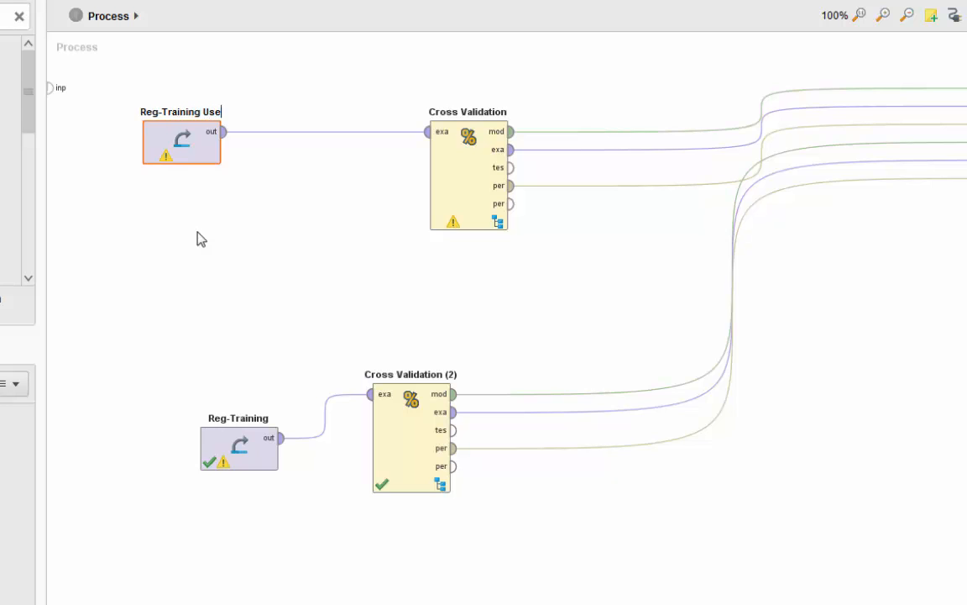
key(BackSpace)
key(BackSpace)
key(BackSpace)
key(BackSpace)
key(BackSpace)
key(BackSpace)
key(BackSpace)
key(BackSpace)
key(BackSpace)
key(BackSpace)
key(BackSpace)
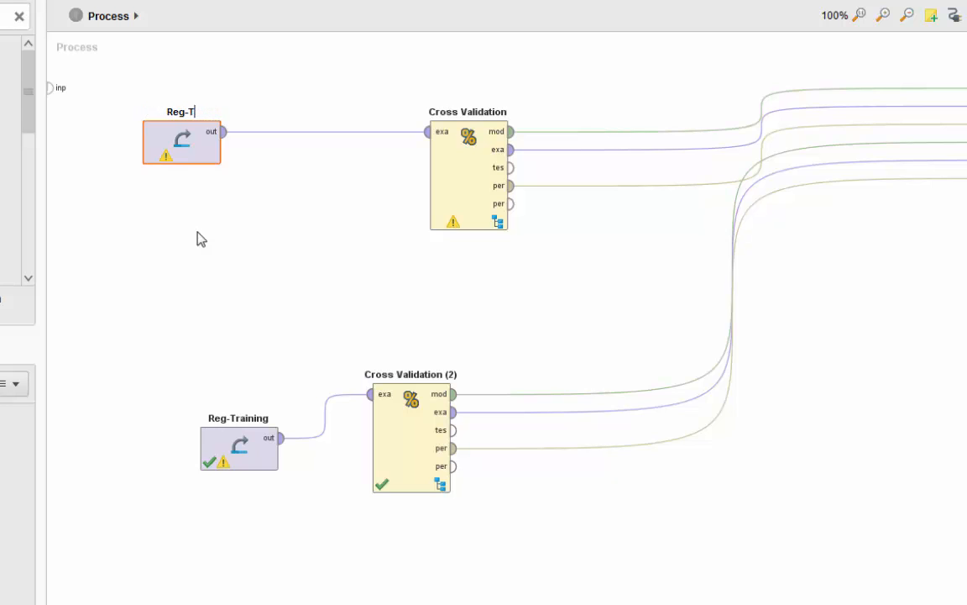
text(Used in NN)
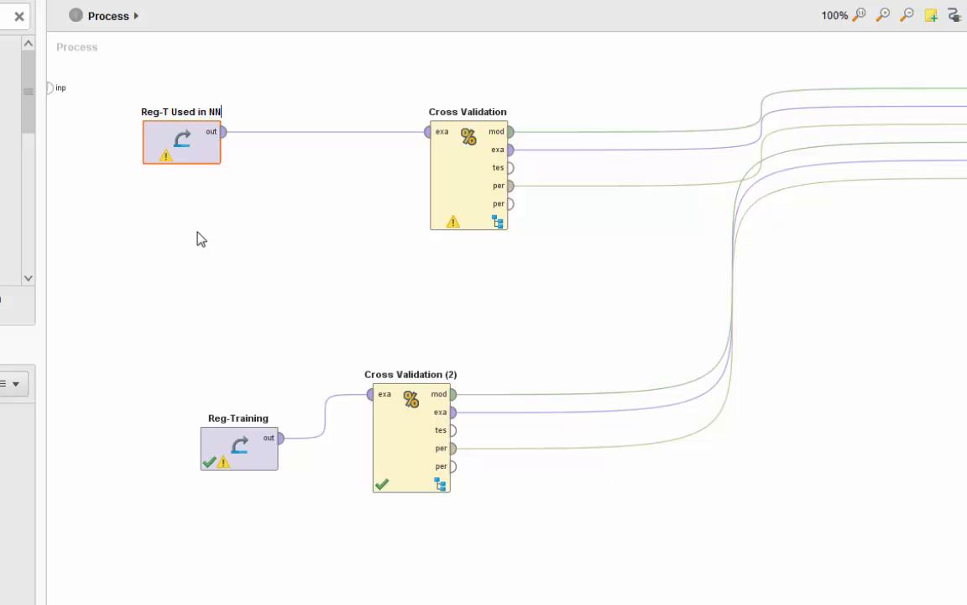
click(199, 239)
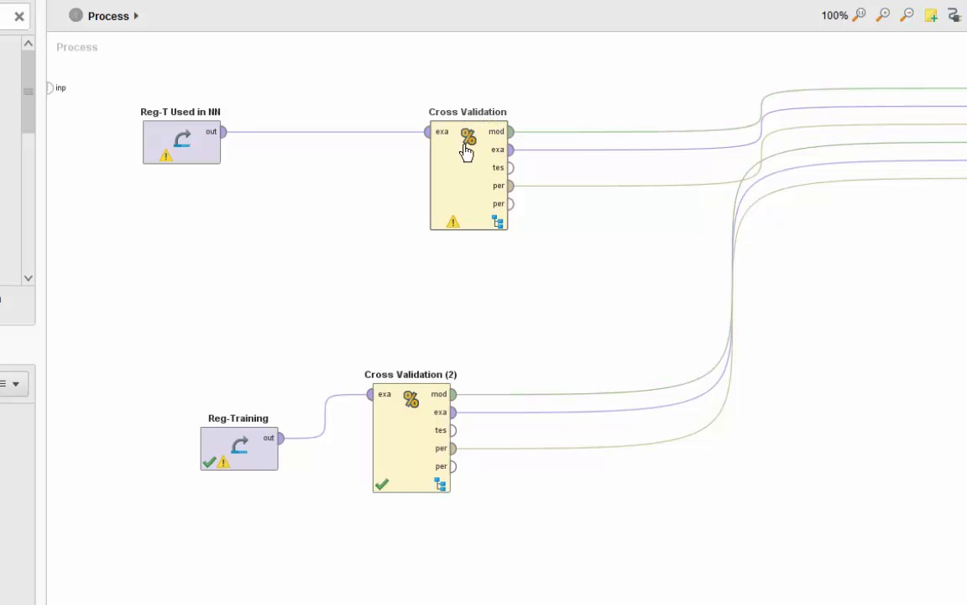
Step: Rename the first Cross Validation operator as CV - Neural Nets
right_click(453, 189)
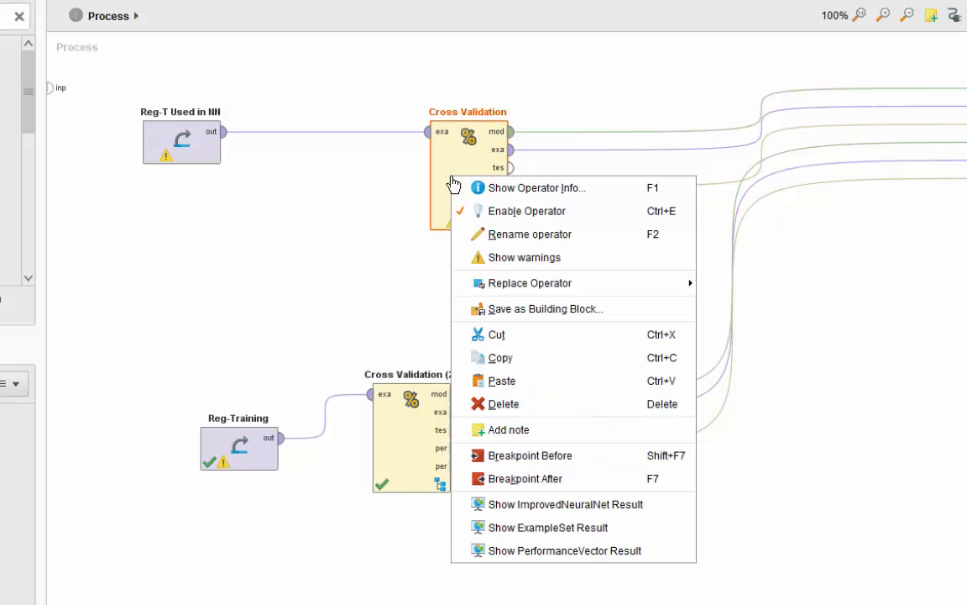
click(563, 241)
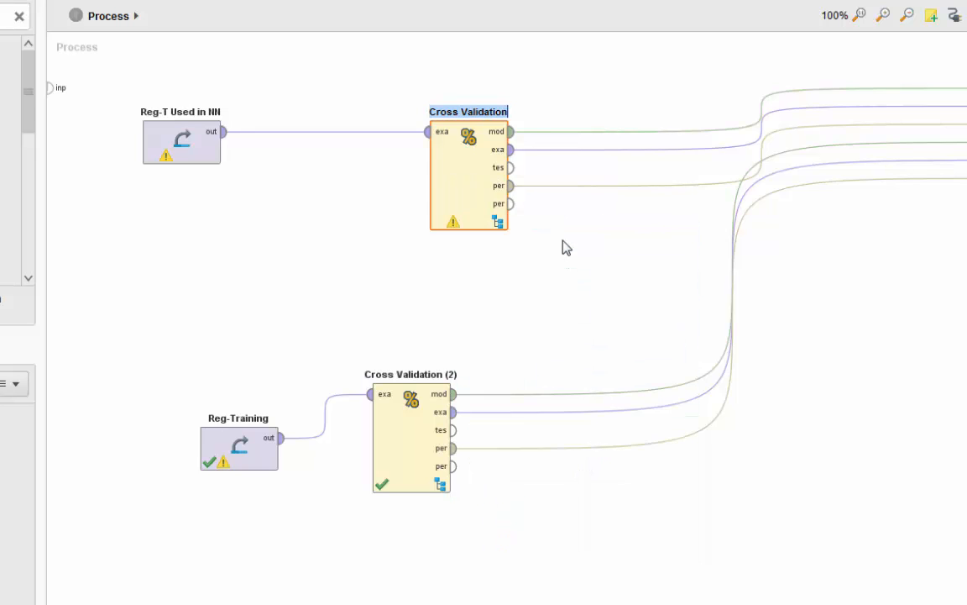
key(End)
key(BackSpace)
key(BackSpace)
key(BackSpace)
key(BackSpace)
key(BackSpace)
key(BackSpace)
key(BackSpace)
key(BackSpace)
key(BackSpace)
key(BackSpace)
key(BackSpace)
key(BackSpace)
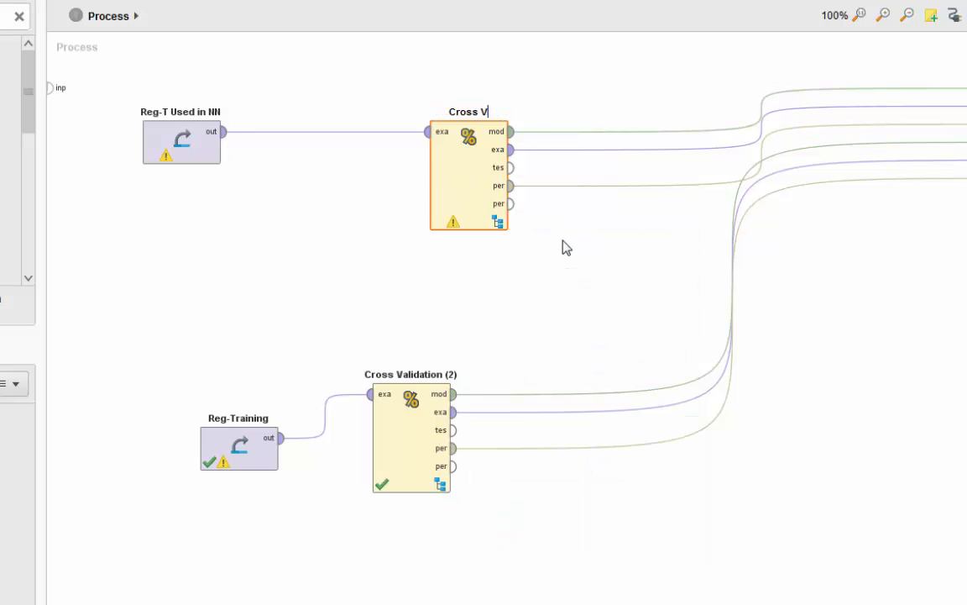
key(BackSpace)
key(BackSpace)
key(BackSpace)
key(BackSpace)
text(CV-)
key(BackSpace)
text(- Neural Nets)
Step: Rename the Cross Validation (2) operator as CV - Regression
right_click(411, 412)
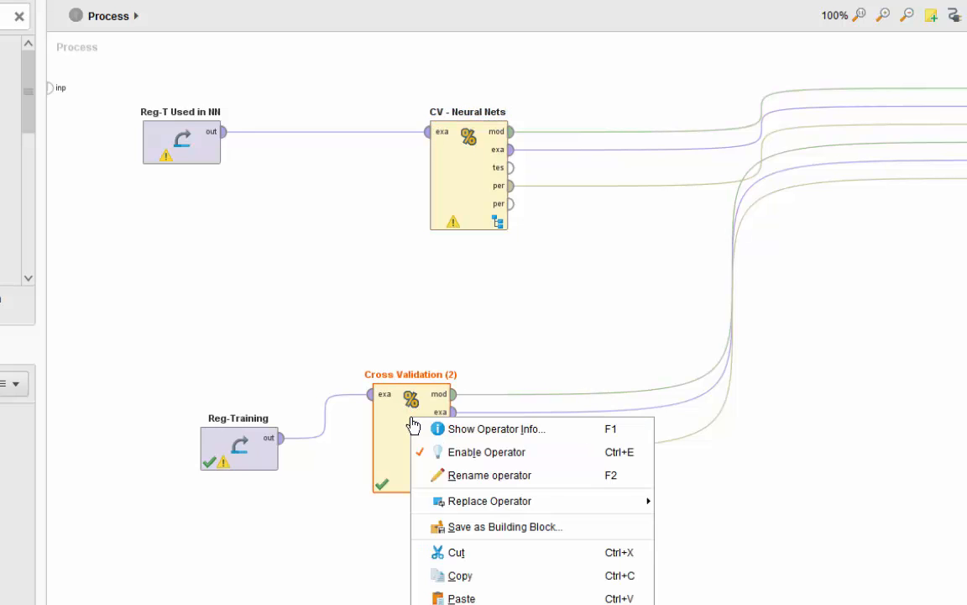
click(513, 476)
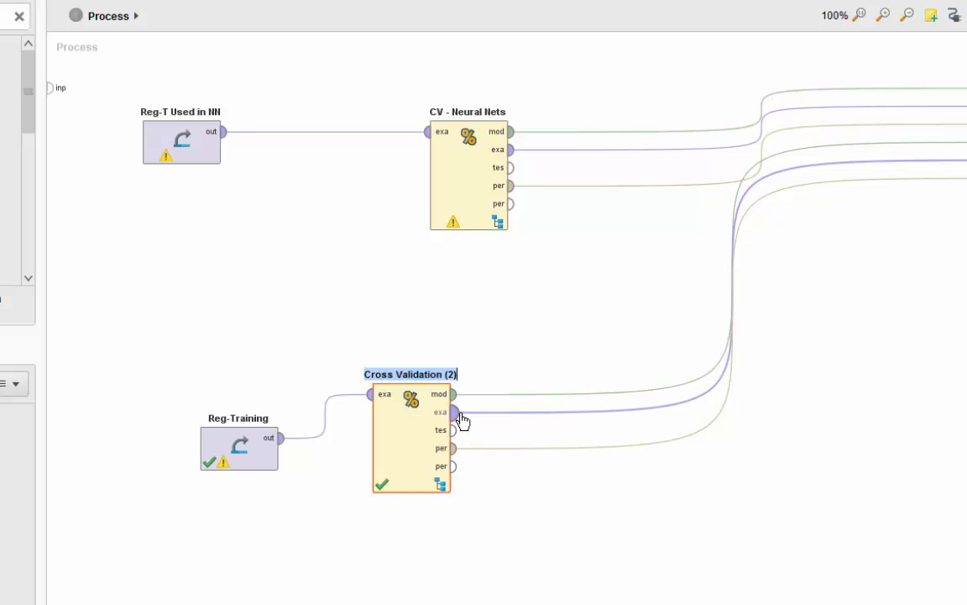
text(CV -)
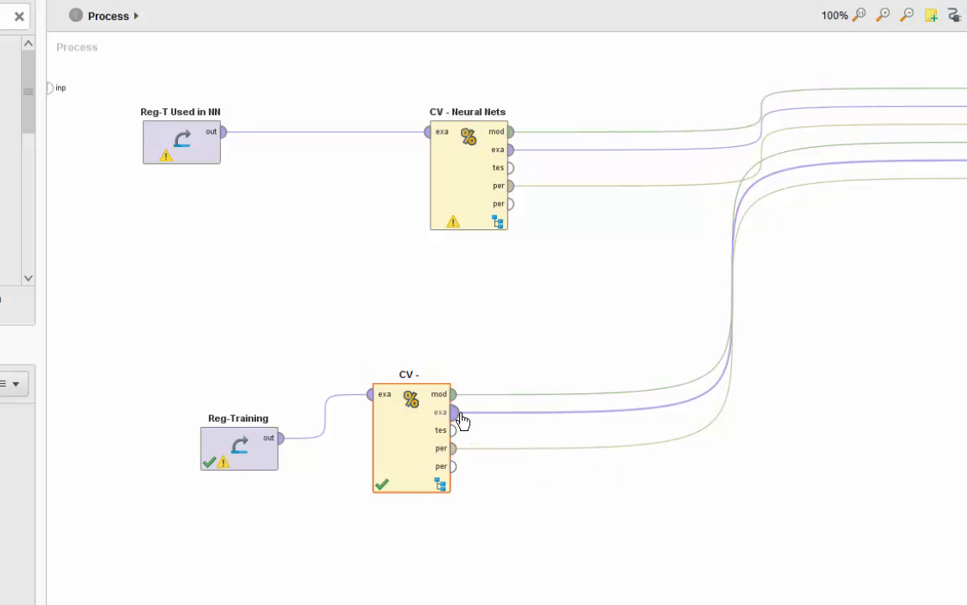
text( Regressipo)
key(BackSpace)
text(on)
key(Return)
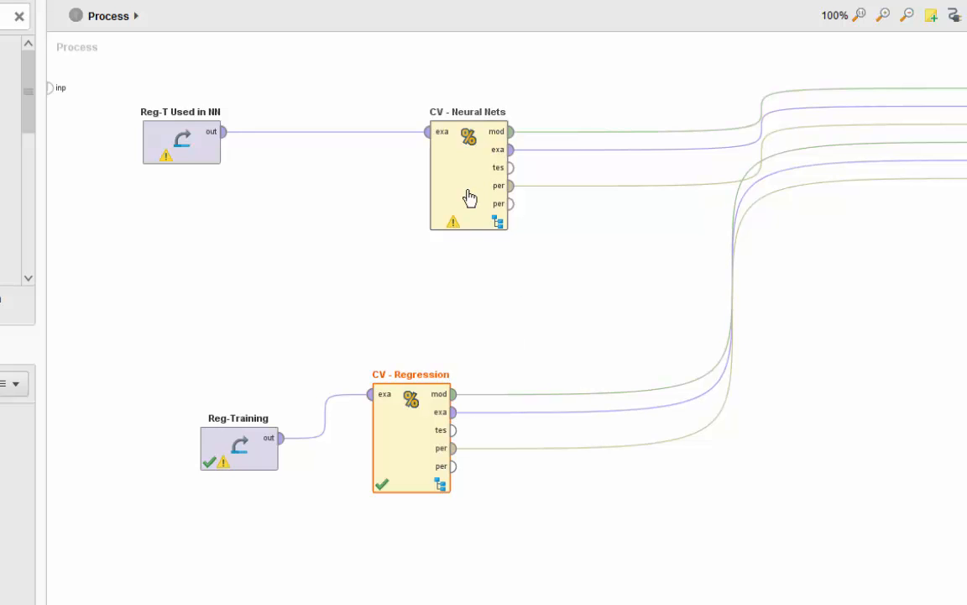
click(470, 289)
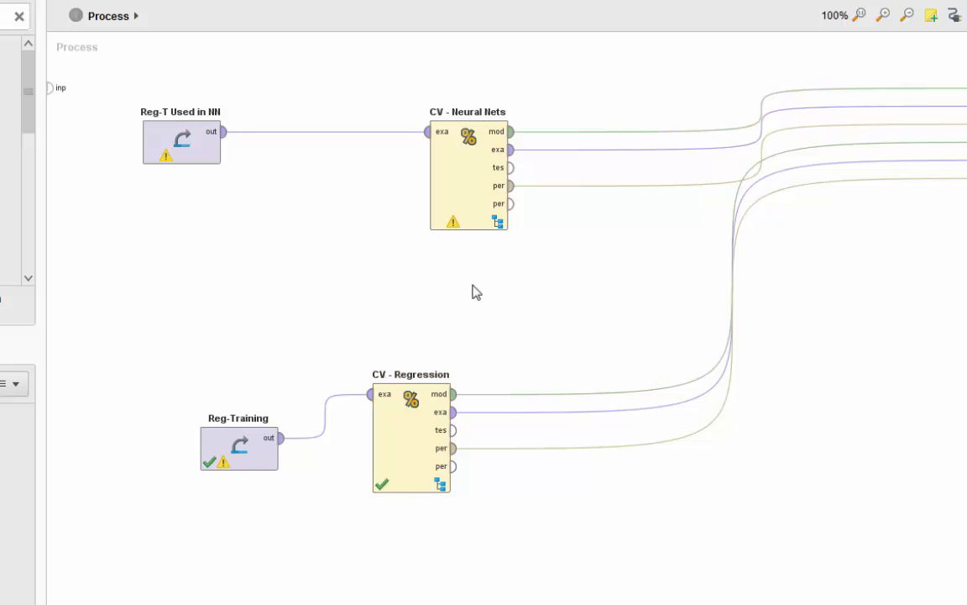
Step: Inspect the CV - Neural Nets subprocess, move its Performance operator slightly lower and return to the top-level process
double_click(463, 181)
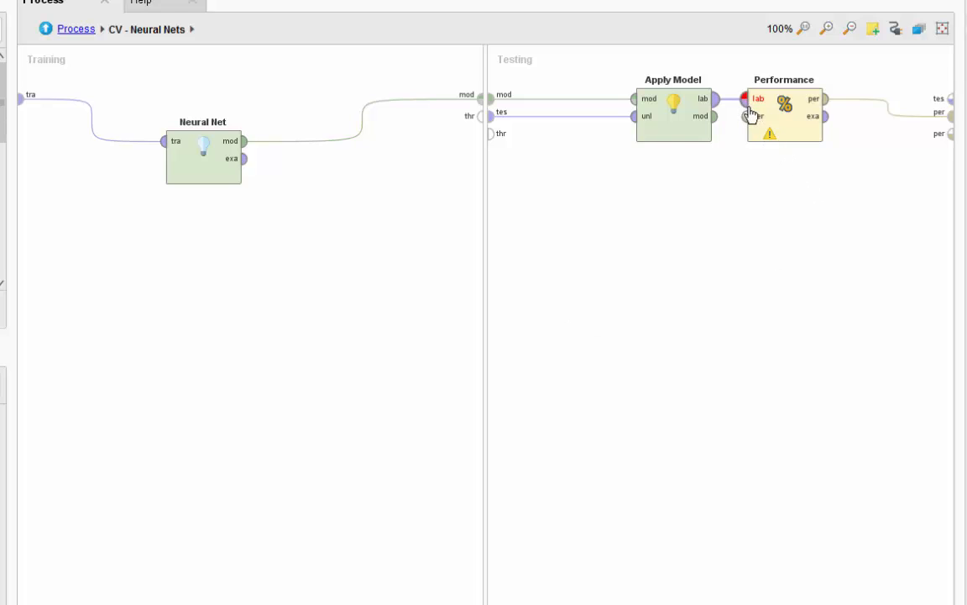
drag(771, 129, 806, 174)
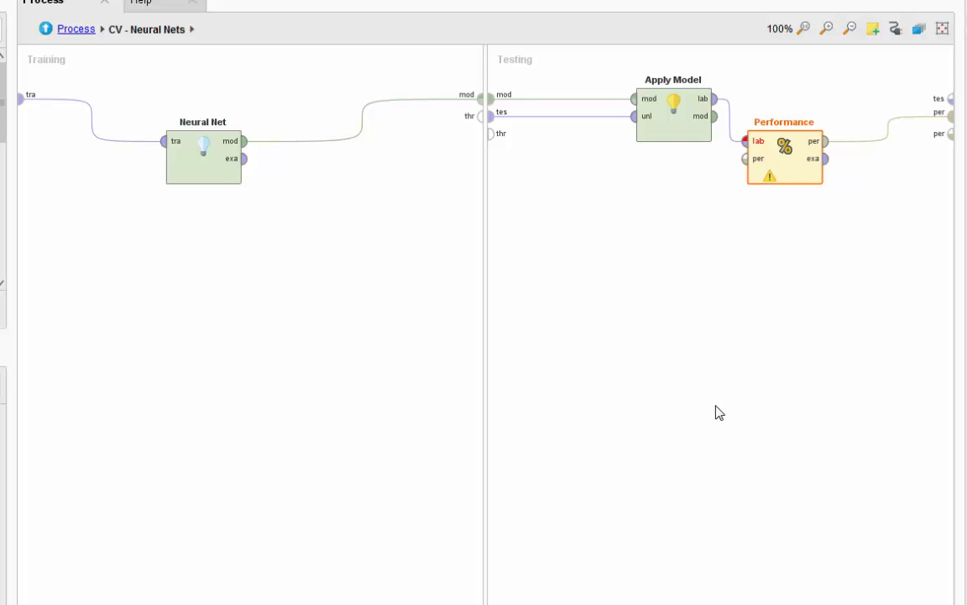
click(73, 29)
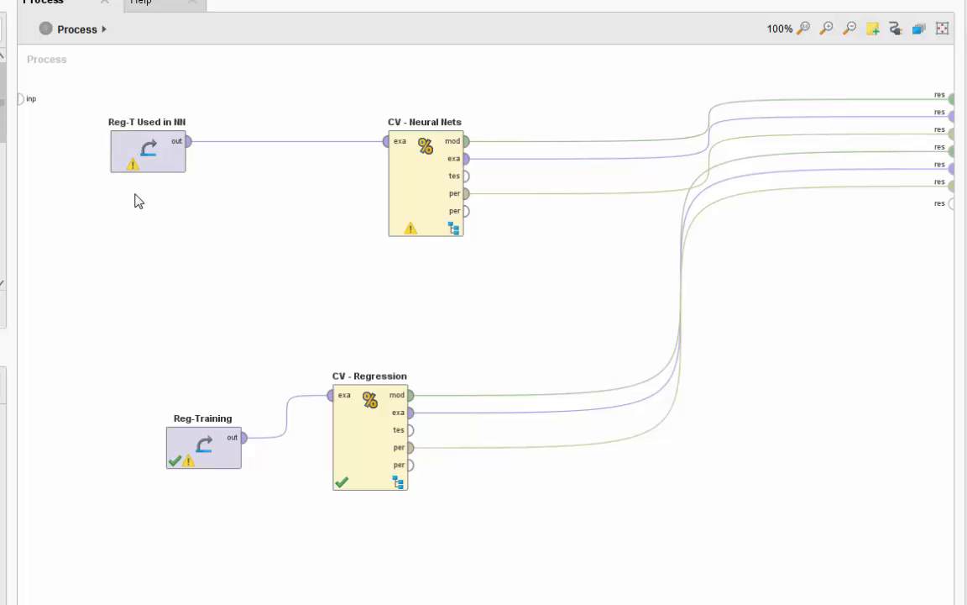
Step: Delete the Performance operator from the testing side of the CV - Neural Nets subprocess
double_click(419, 190)
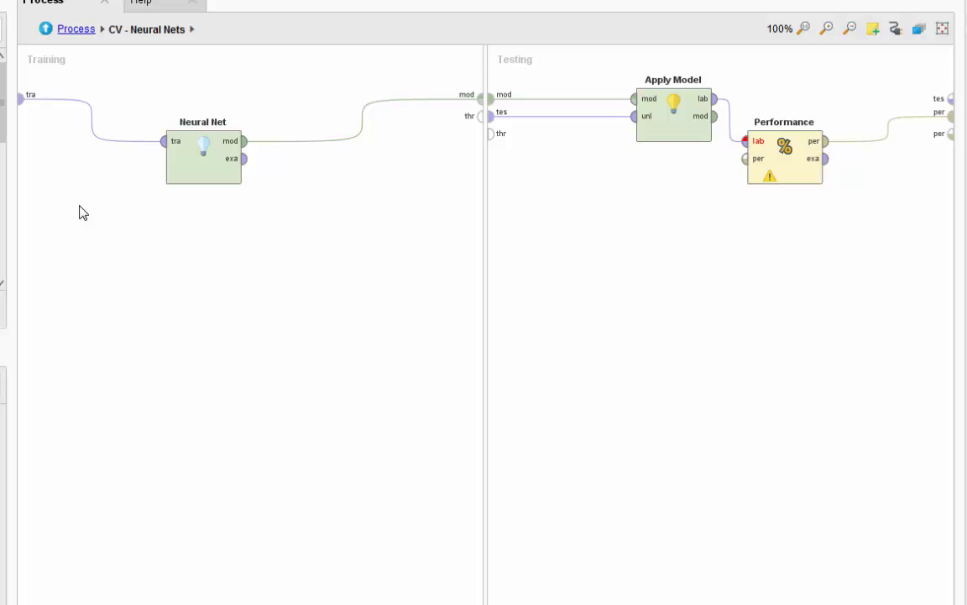
click(791, 166)
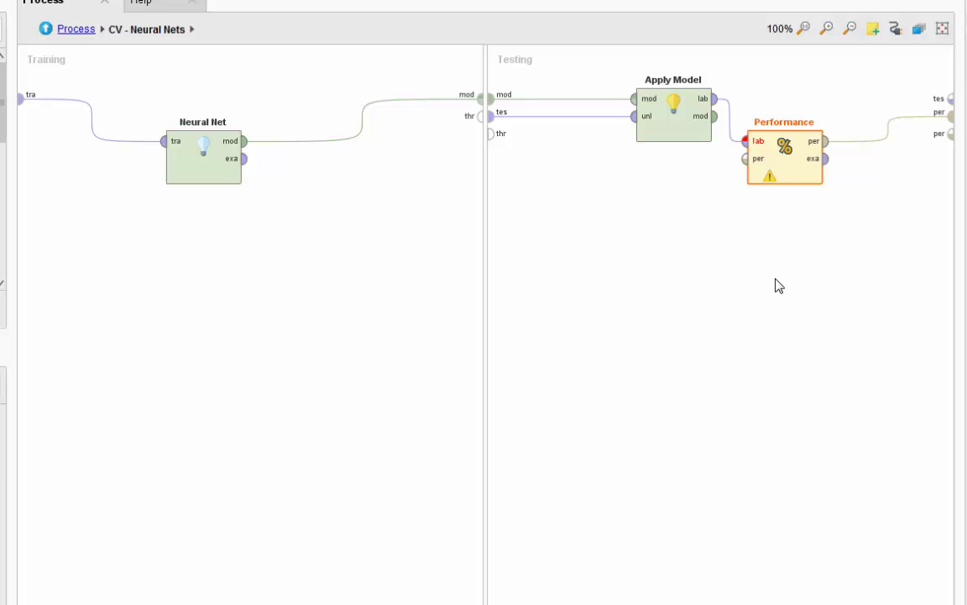
key(Delete)
Step: Add a Performance (Regression) operator after Apply Model, connect it to the labelled data and performance output, and return to the top-level process
click(140, 160)
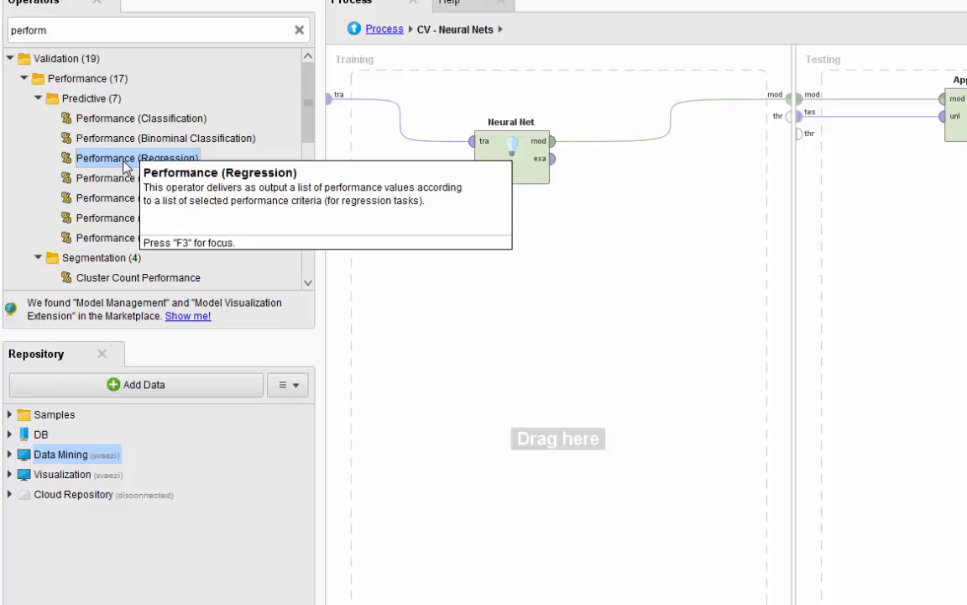
drag(107, 162, 965, 167)
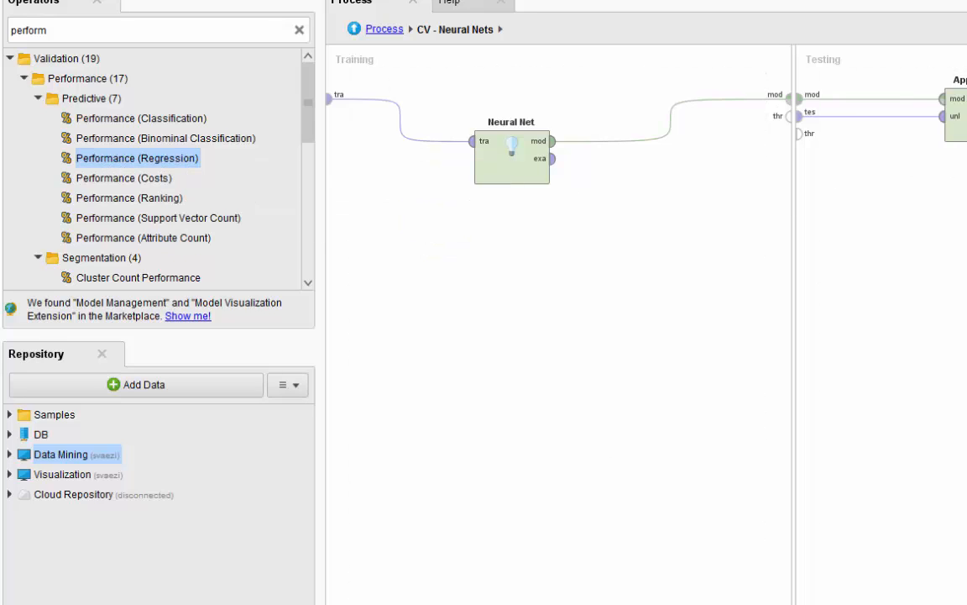
click(964, 116)
click(807, 186)
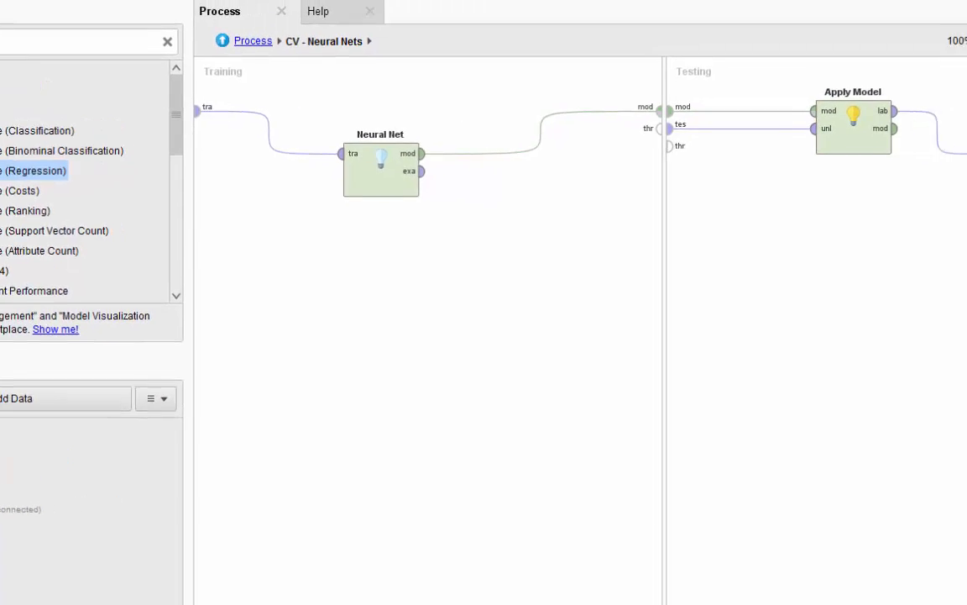
drag(814, 172, 938, 152)
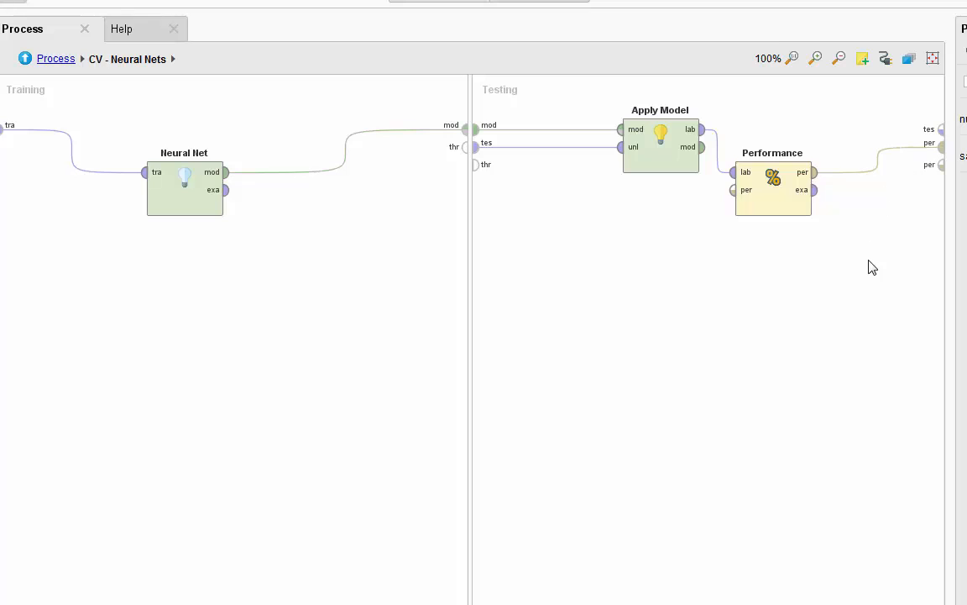
click(795, 207)
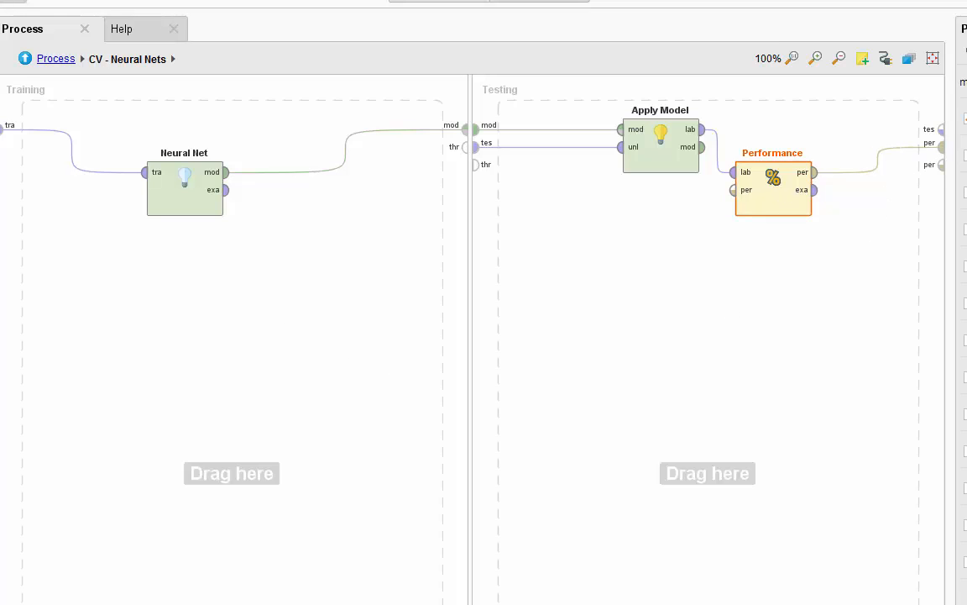
click(52, 58)
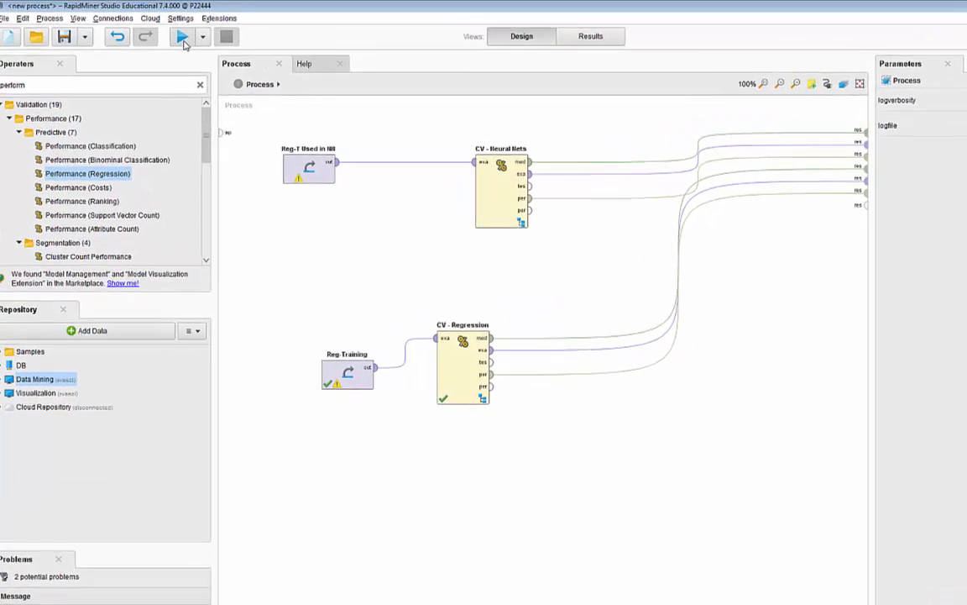
Step: Run the process, view the performance vector of CV - Neural Nets and return to the process design
click(193, 39)
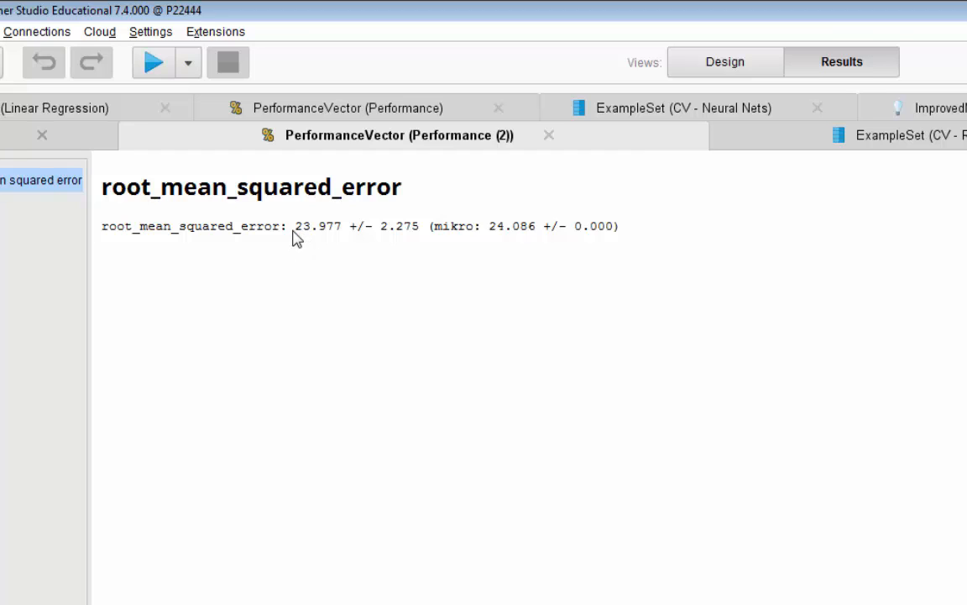
click(335, 112)
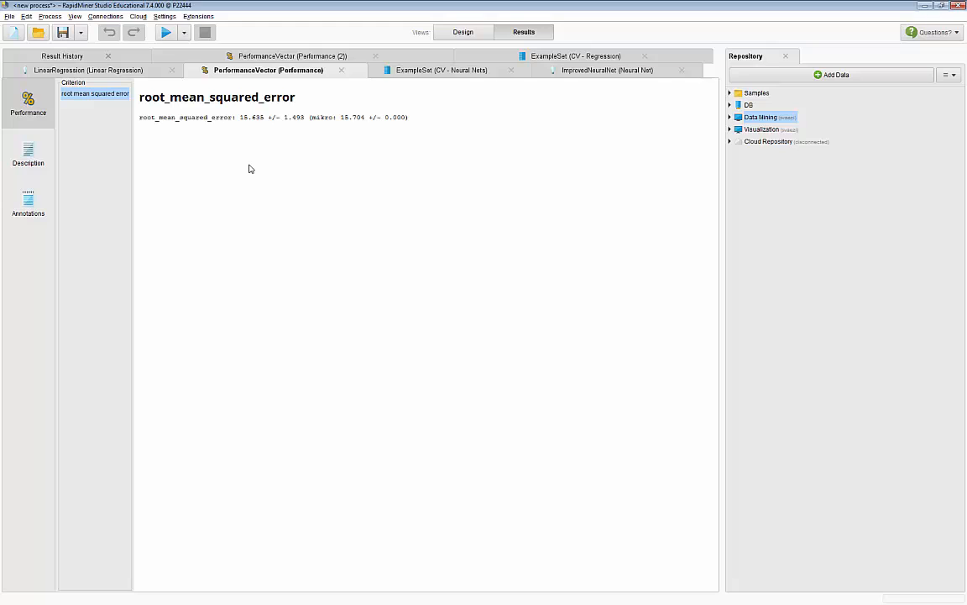
click(458, 33)
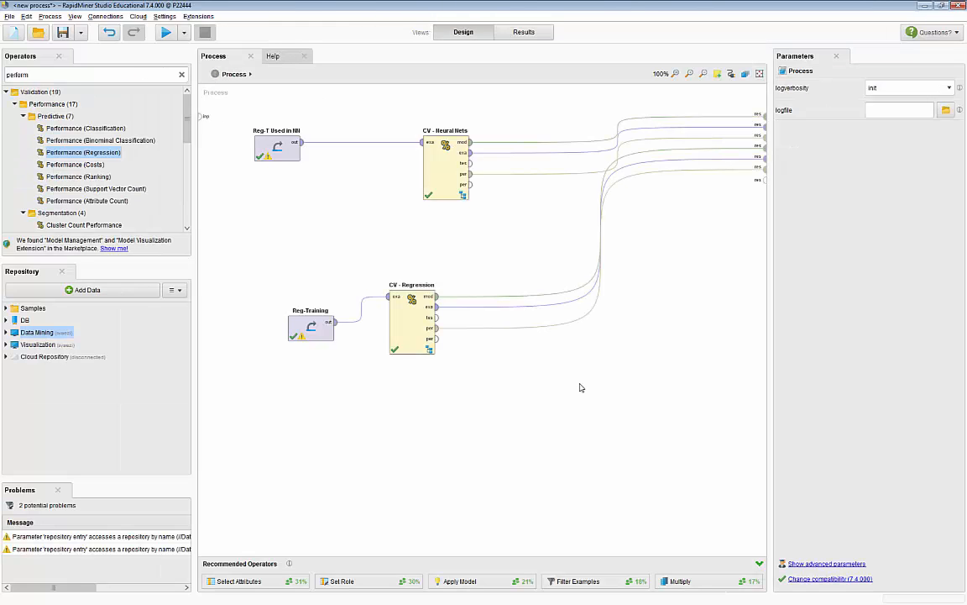